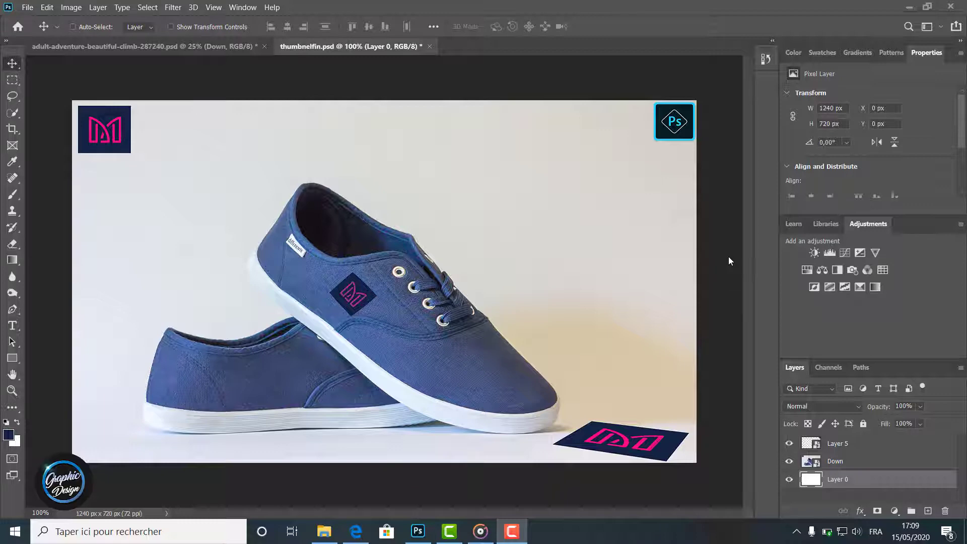
left_click(47, 7)
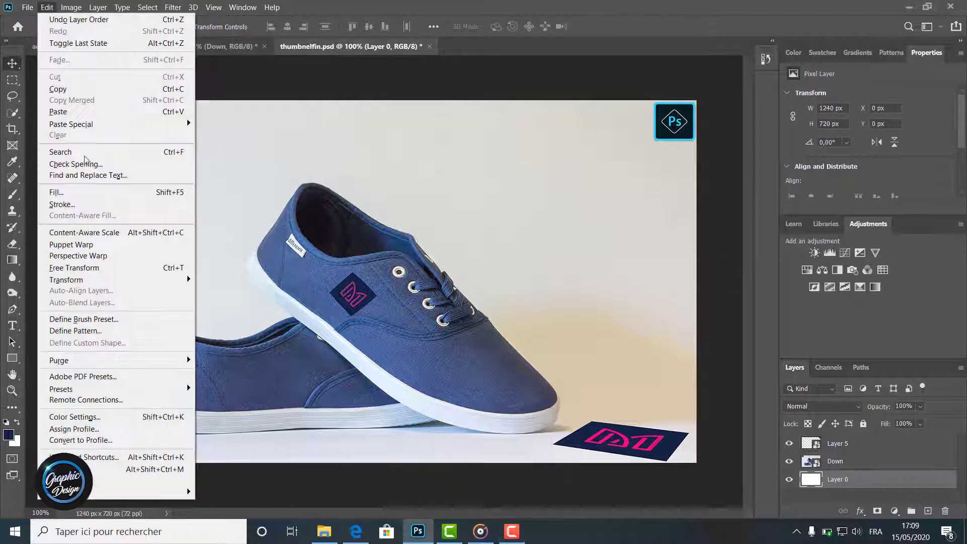
mouse_move(189, 282)
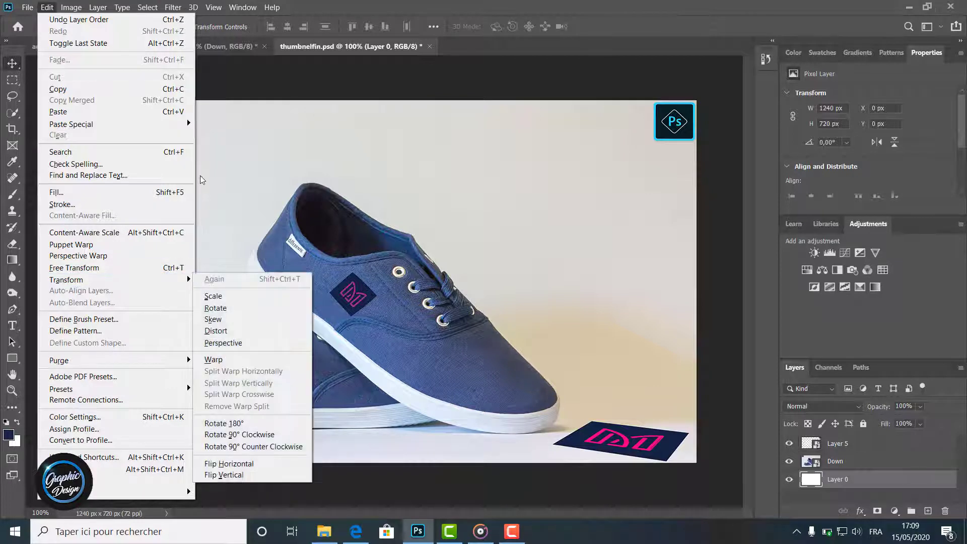
left_click(235, 145)
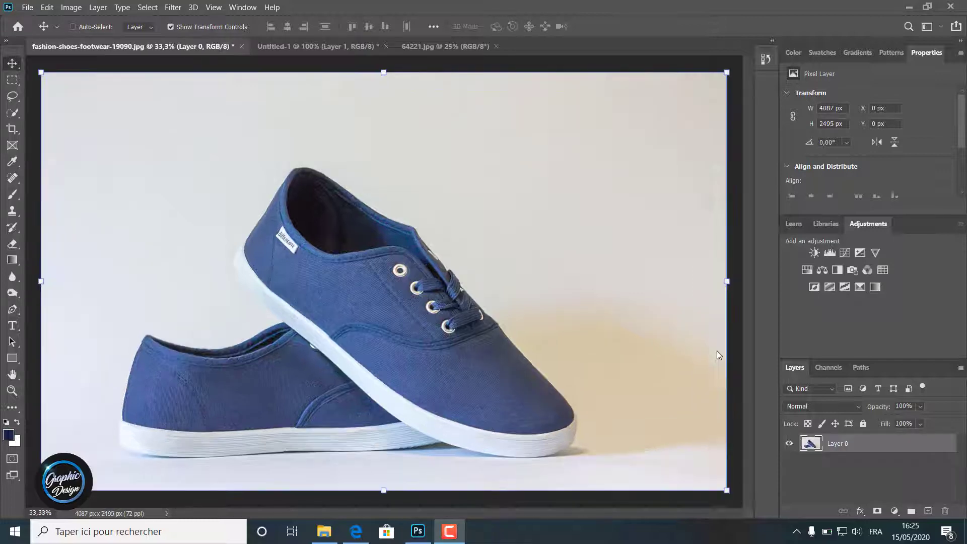
Step: Copy the logo from Untitled-1 into the shoe photo and convert its layer to a smart object
left_click(306, 46)
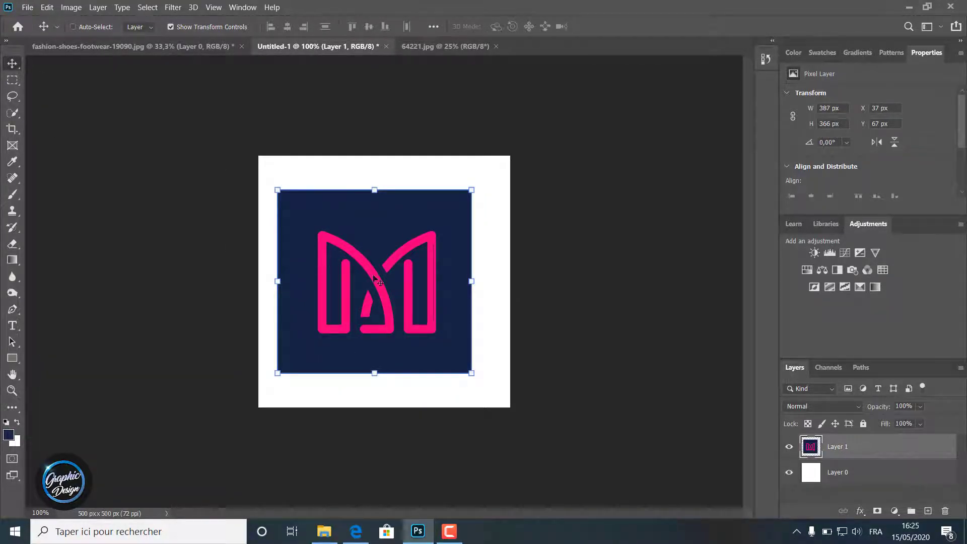
left_click_drag(428, 291, 646, 137)
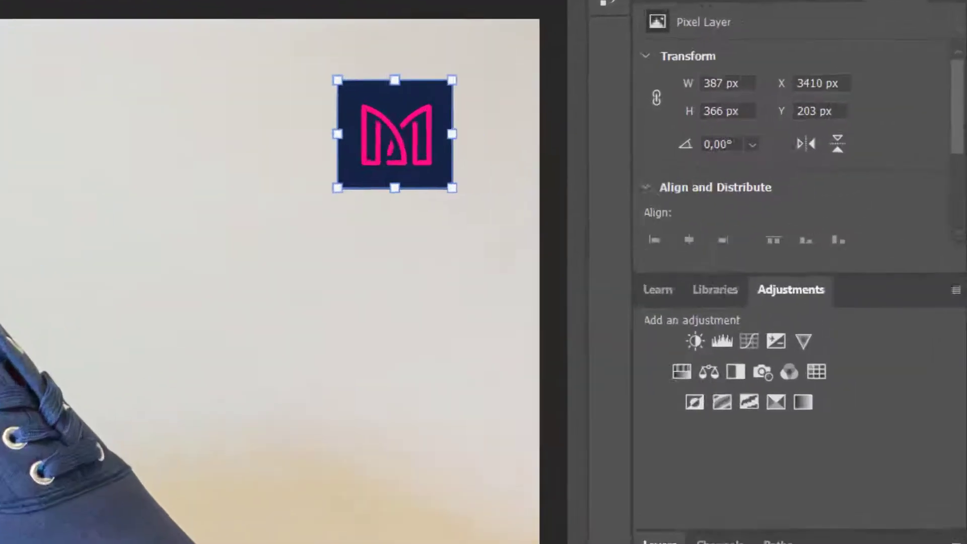
right_click(842, 443)
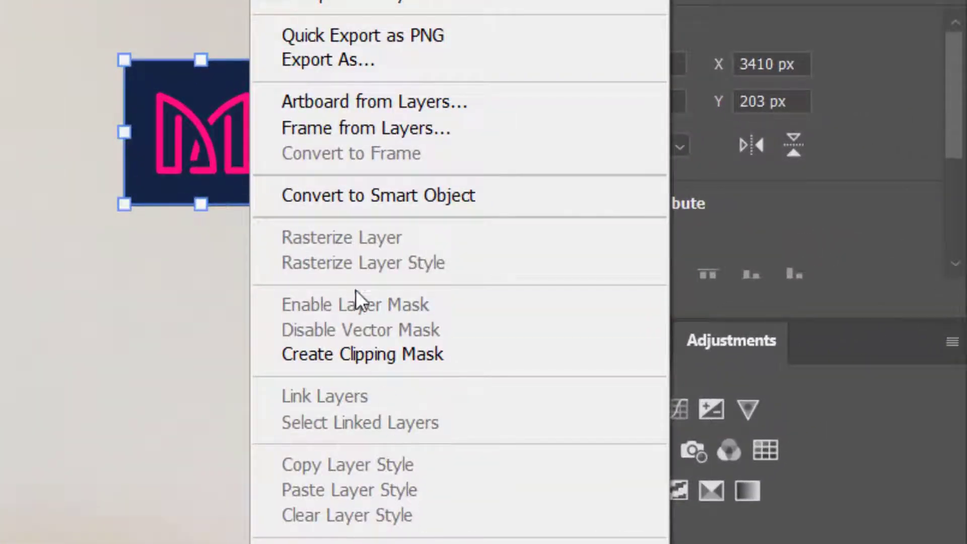
left_click(389, 198)
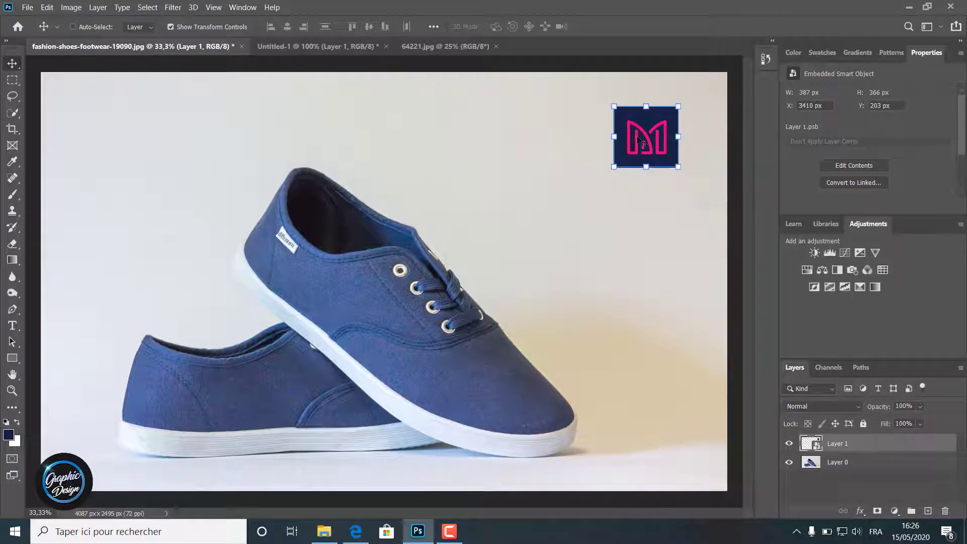
Step: Scale the logo to about 126%, place it in the photo's upper-left corner, and turn off the transform controls
key("ctrl+t")
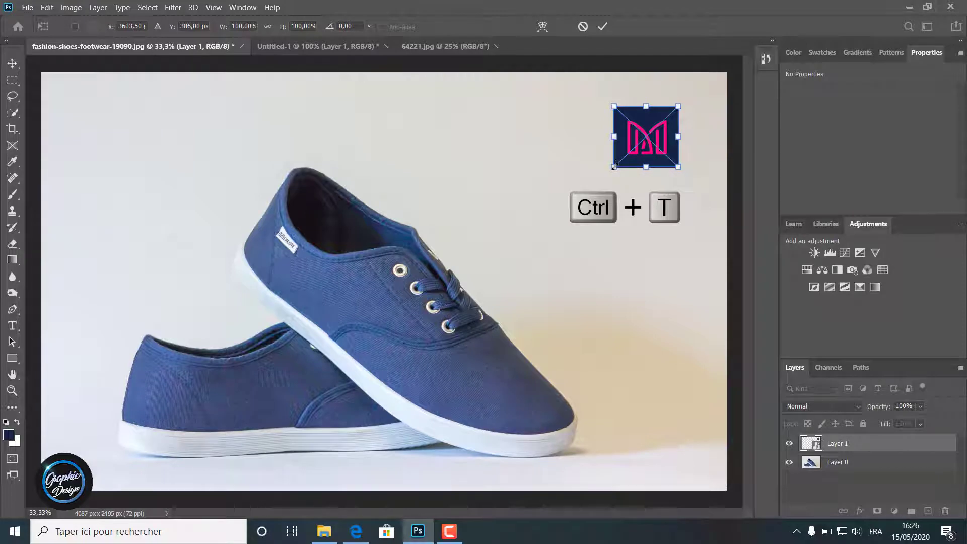
left_click_drag(614, 166, 85, 122)
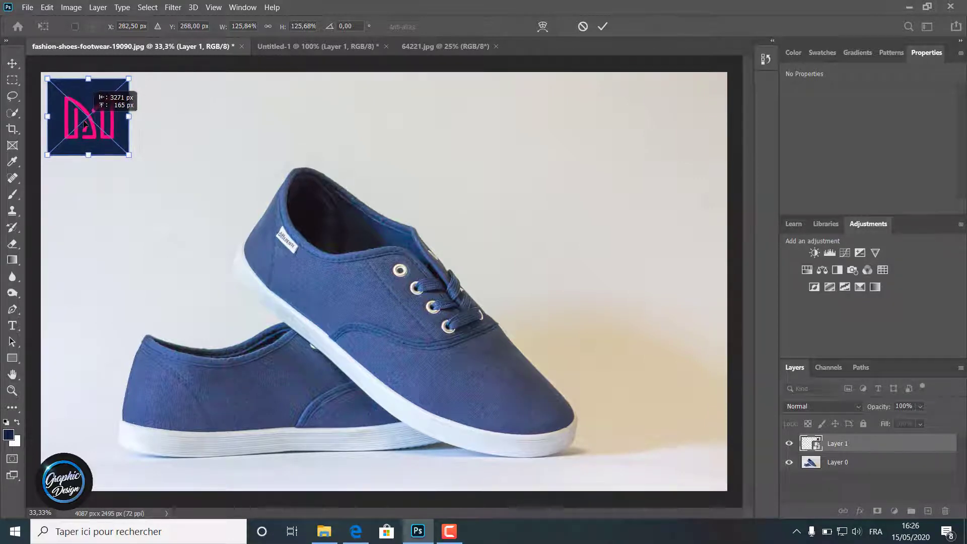
left_click(601, 27)
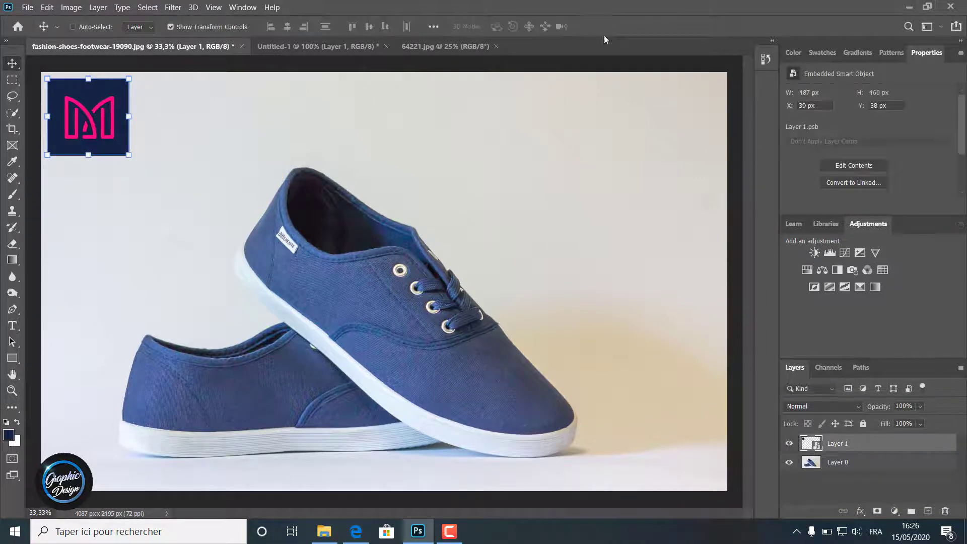
left_click(173, 26)
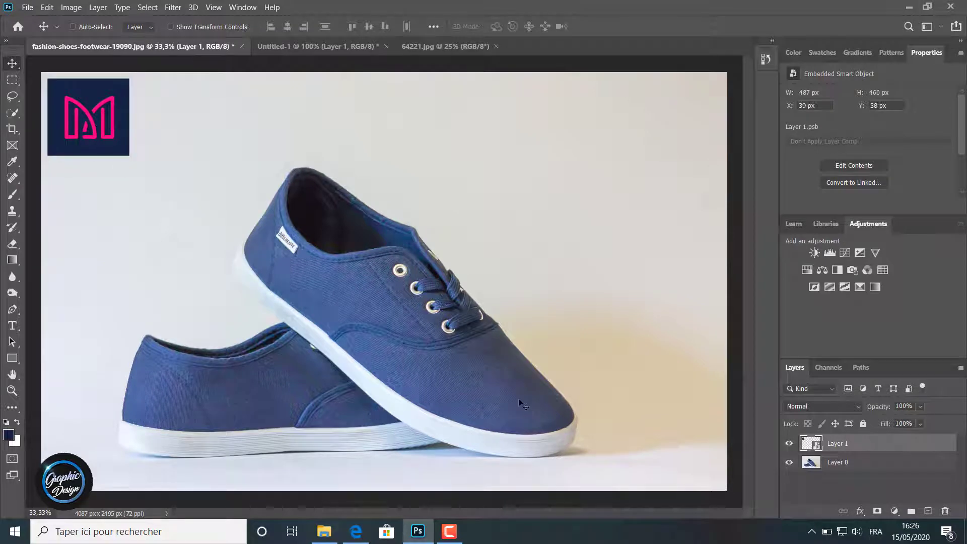
Step: Rename the logo layer as Up and paste a copy of it
key("ctrl")
double_click(836, 443)
key("ctrl+c")
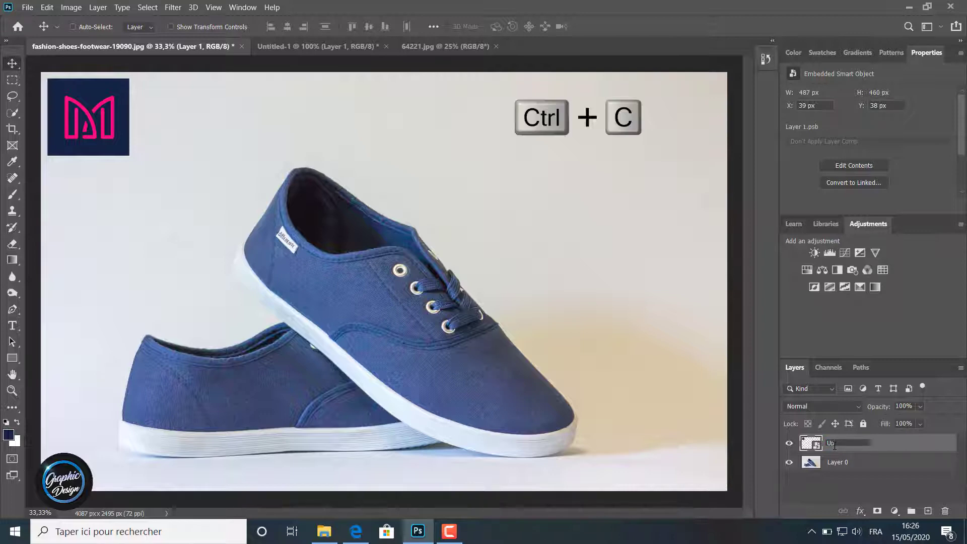
key("Return")
key("ctrl+v")
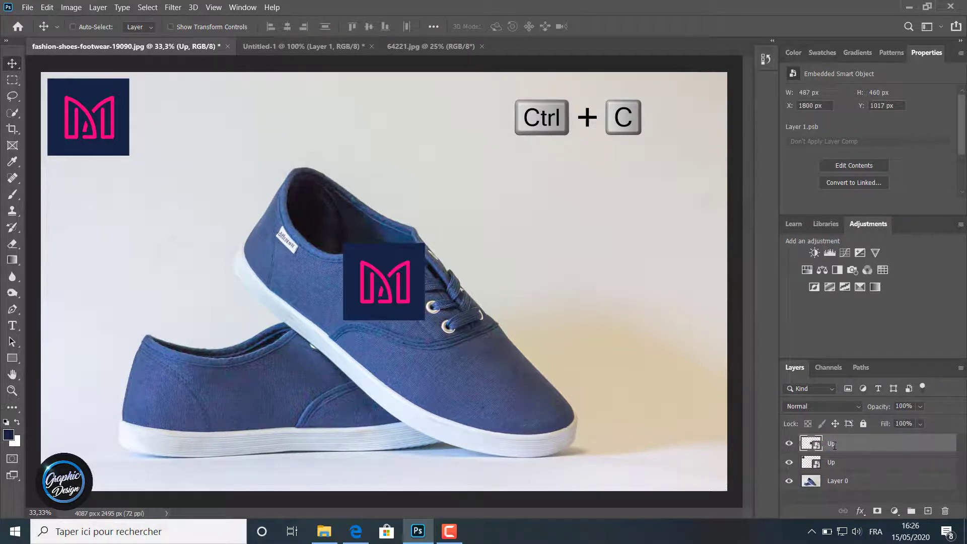
Step: Rename the pasted logo layer as Down and move the logo to the photo's lower-right corner
double_click(831, 463)
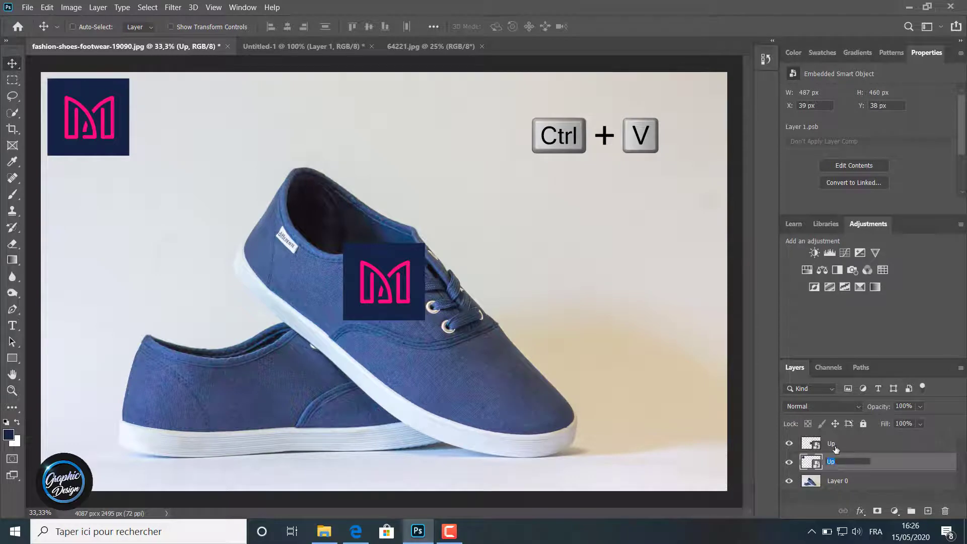
double_click(832, 444)
type("Down")
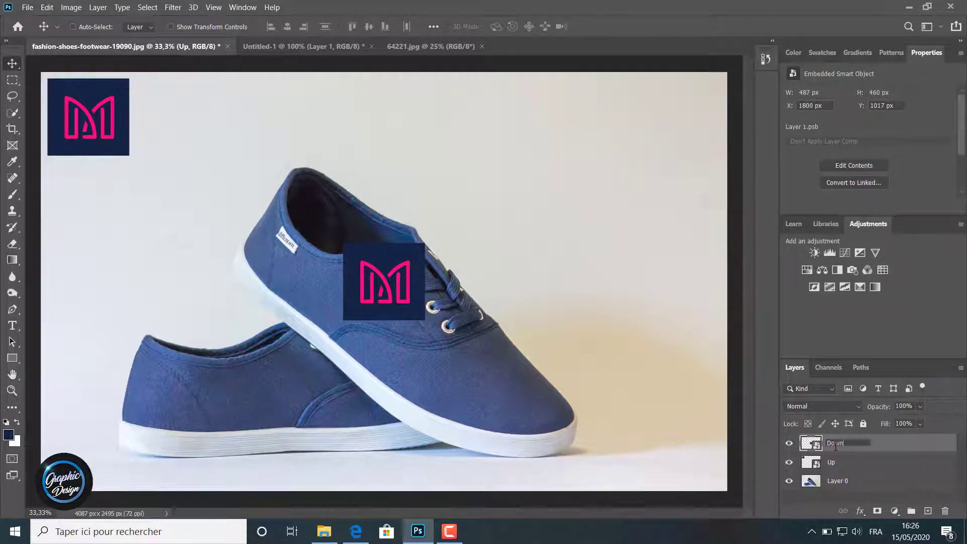
key("Return")
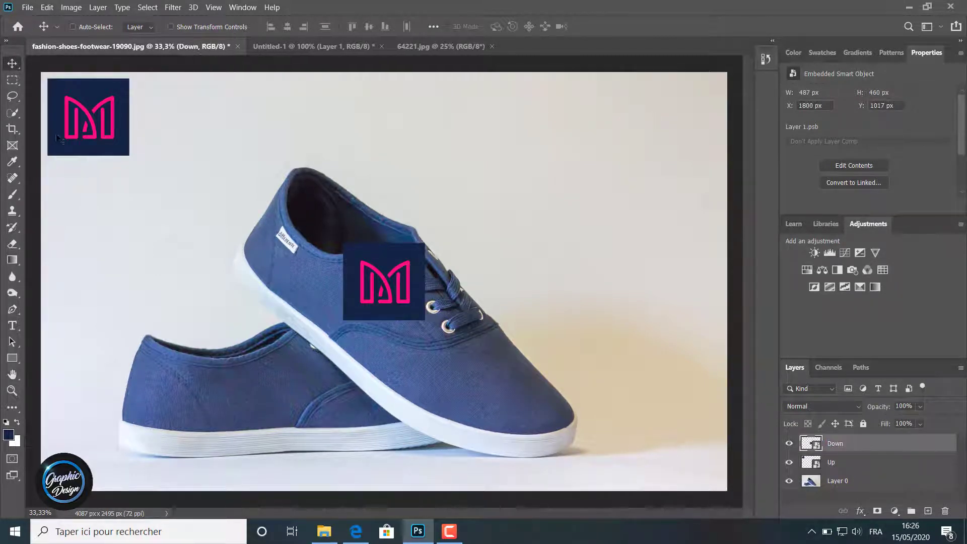
left_click_drag(397, 292, 663, 445)
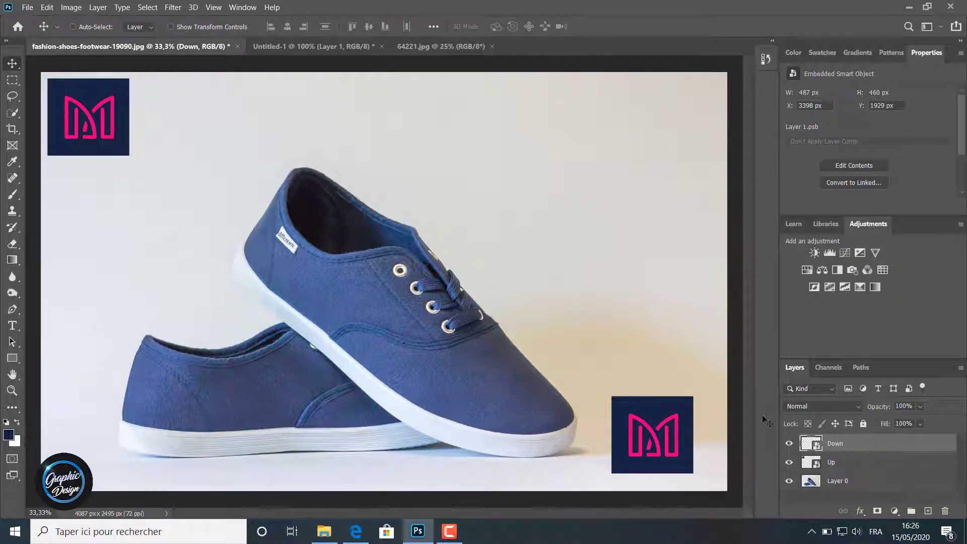
Step: Enlarge the Down logo to about 208% in the photo's lower-right corner and rasterize its layer
key("ctrl+t")
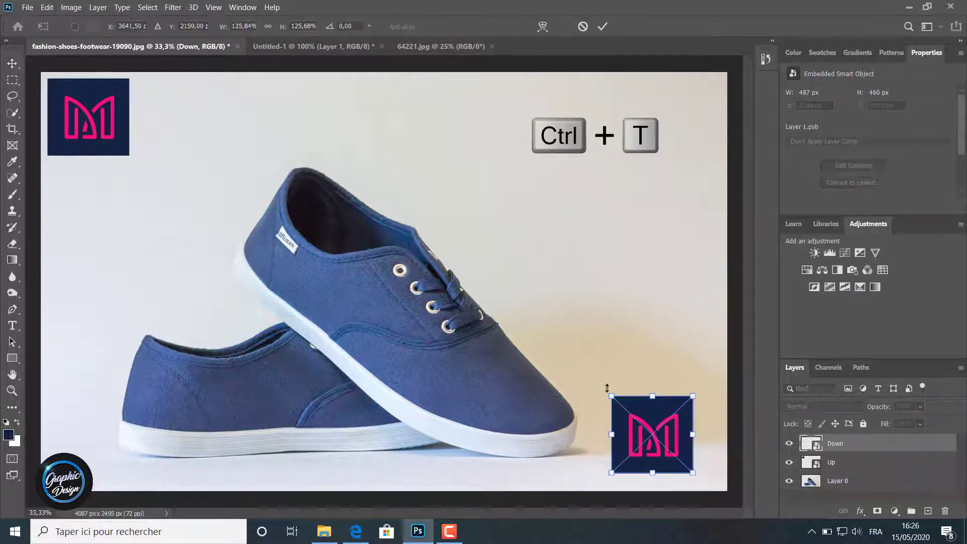
left_click_drag(609, 395, 652, 414)
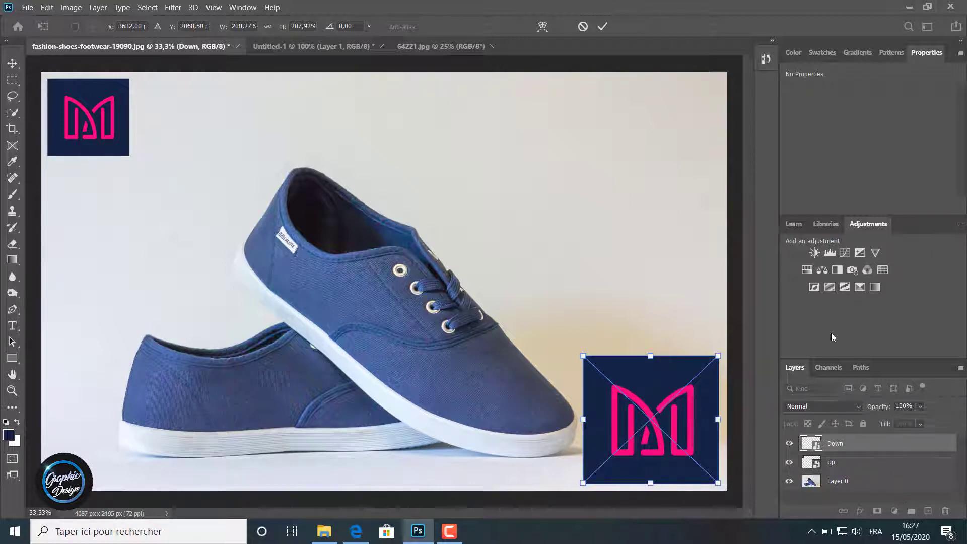
left_click(602, 26)
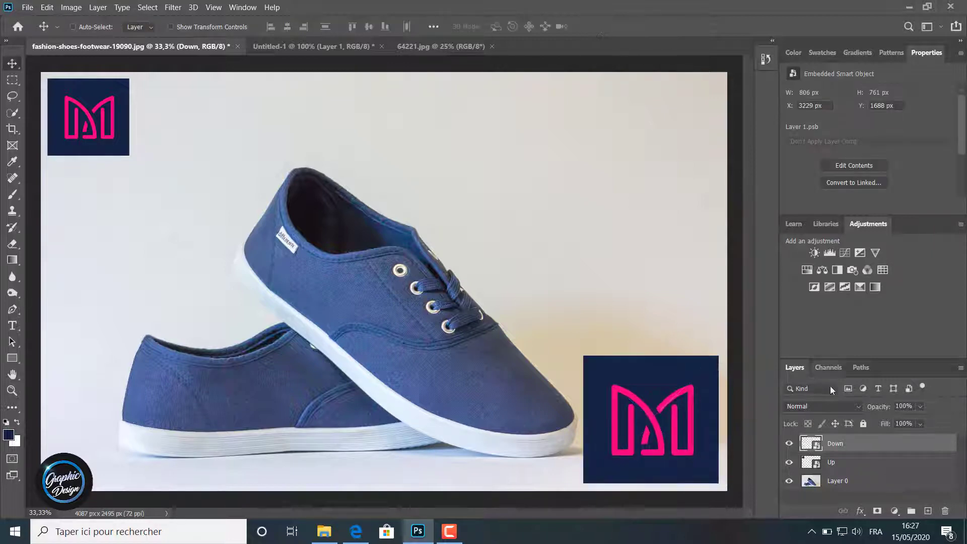
right_click(834, 446)
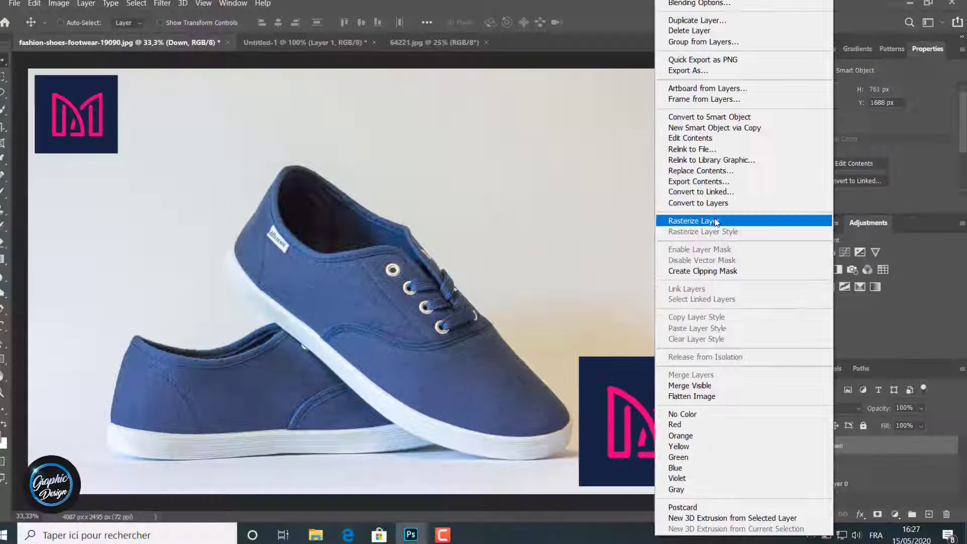
left_click(534, 140)
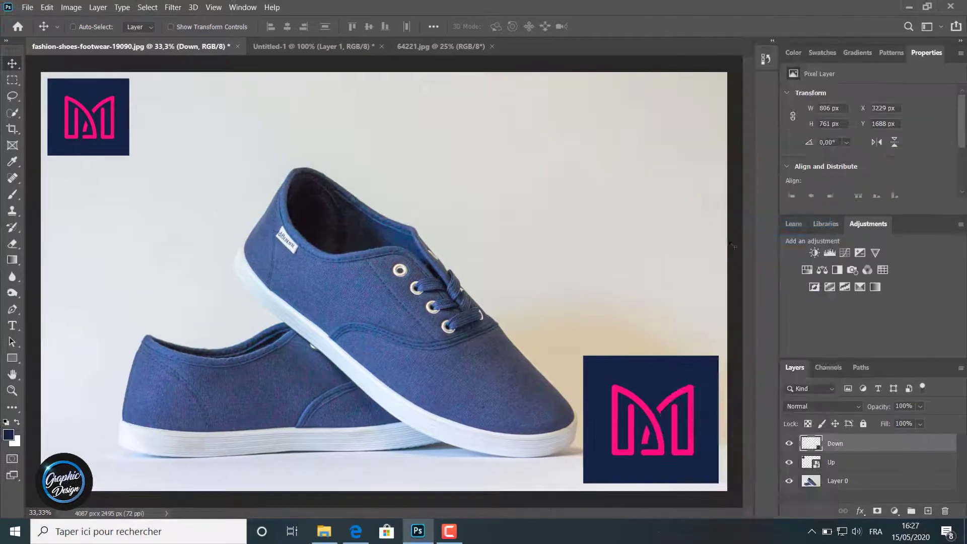
left_click(47, 7)
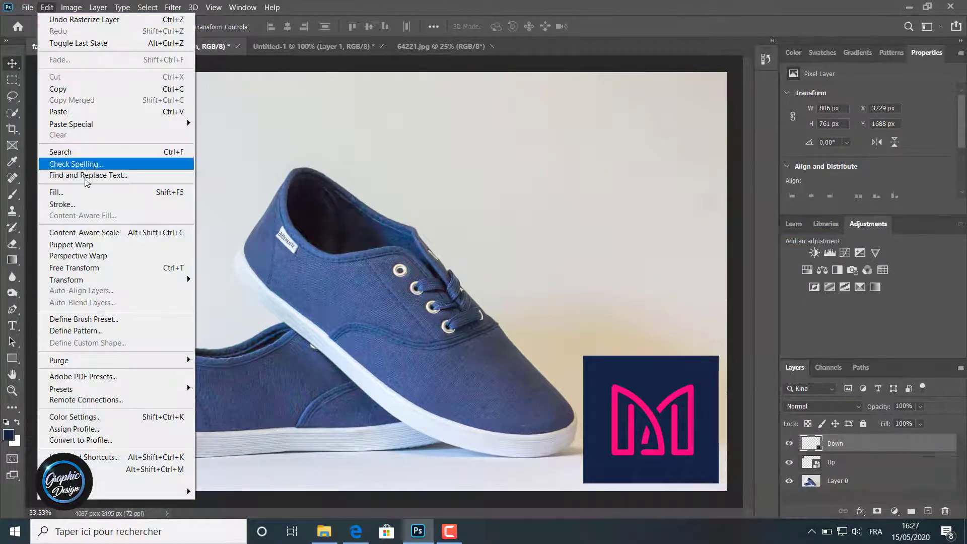
mouse_move(101, 281)
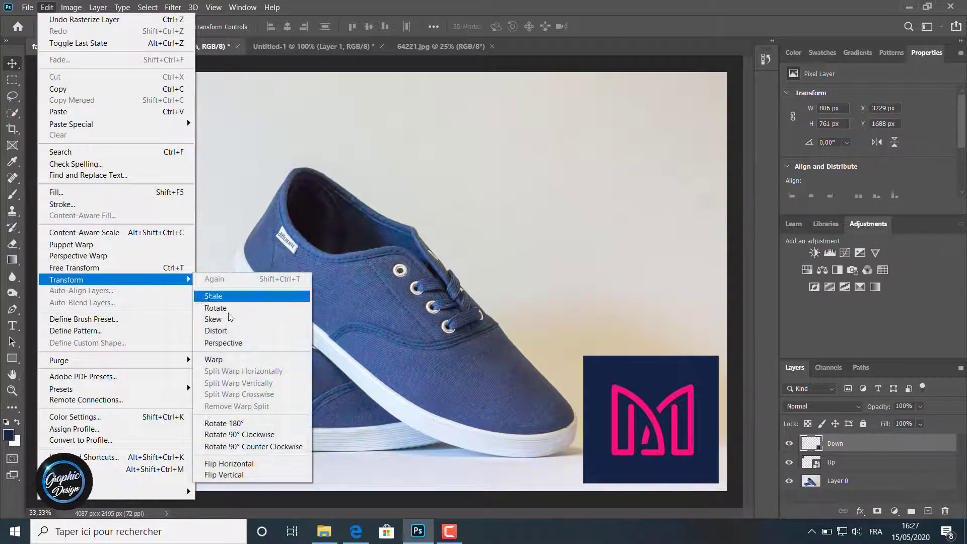
left_click(228, 331)
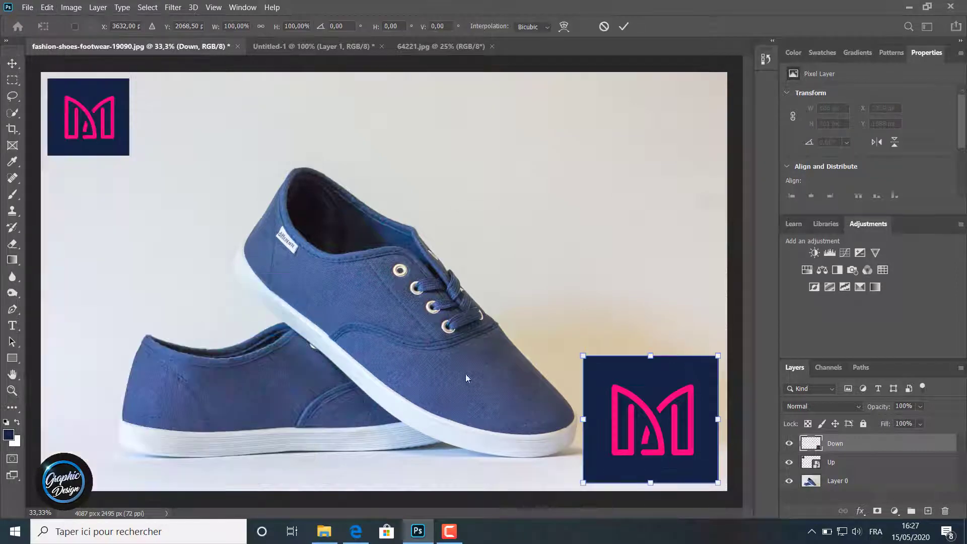
key("Return")
Step: Distort the Down logo, slanting its sides by repositioning all four corners and lowering its upper edge to about 69% height
left_click(47, 7)
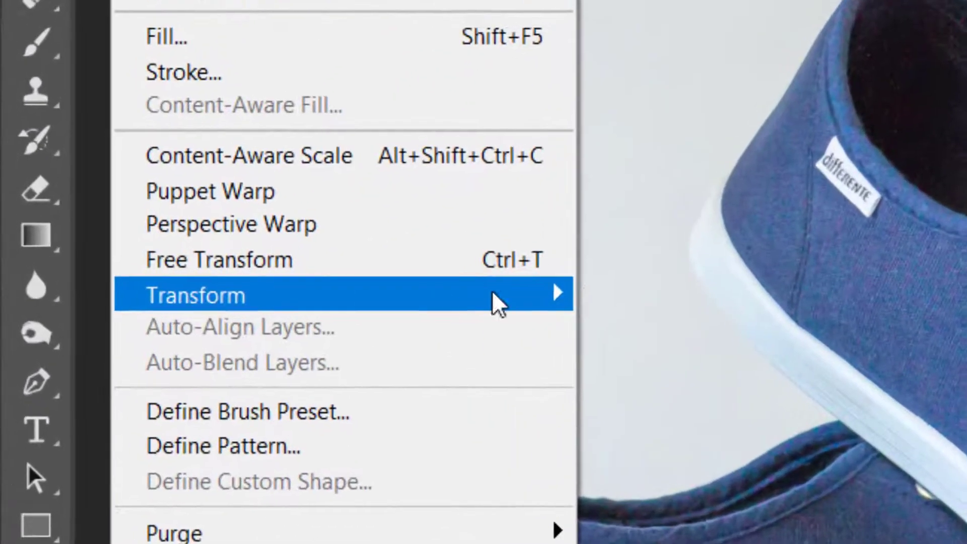
mouse_move(295, 288)
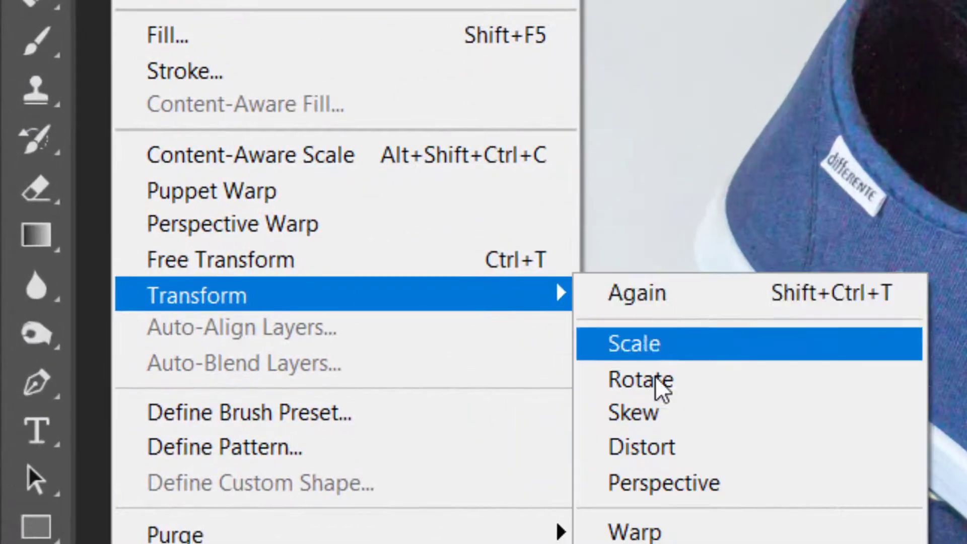
left_click(398, 378)
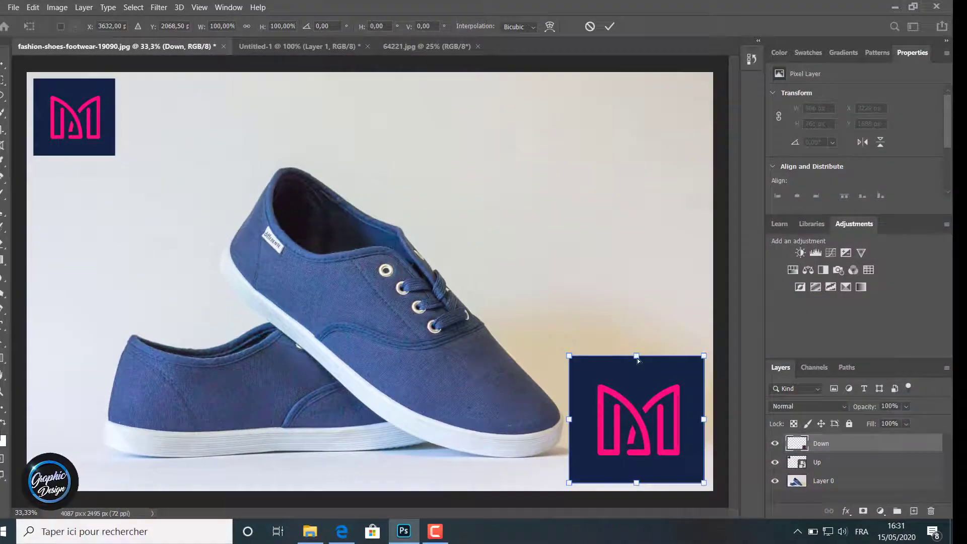
mouse_move(638, 361)
left_mouse_down()
mouse_move(636, 377)
mouse_move(635, 342)
mouse_move(637, 370)
left_mouse_up()
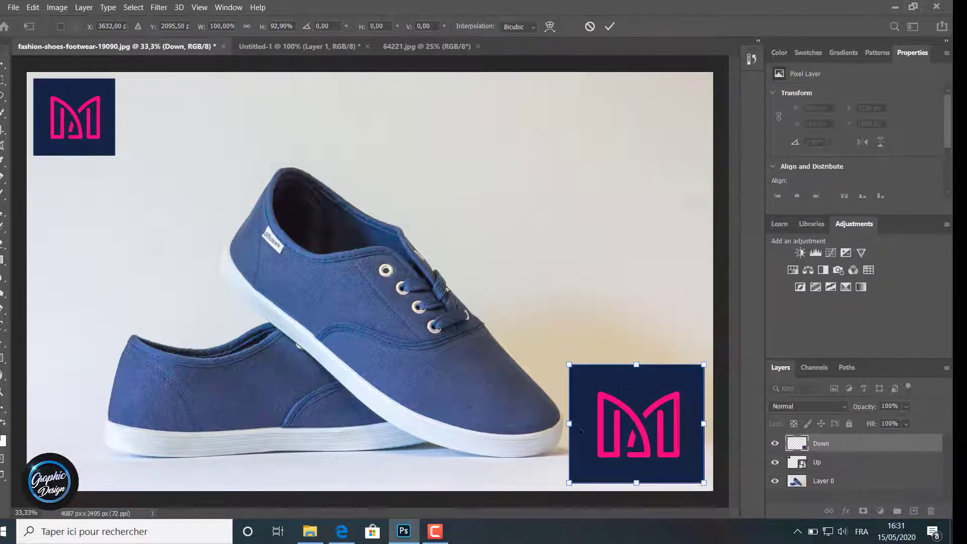
left_click_drag(567, 481, 558, 475)
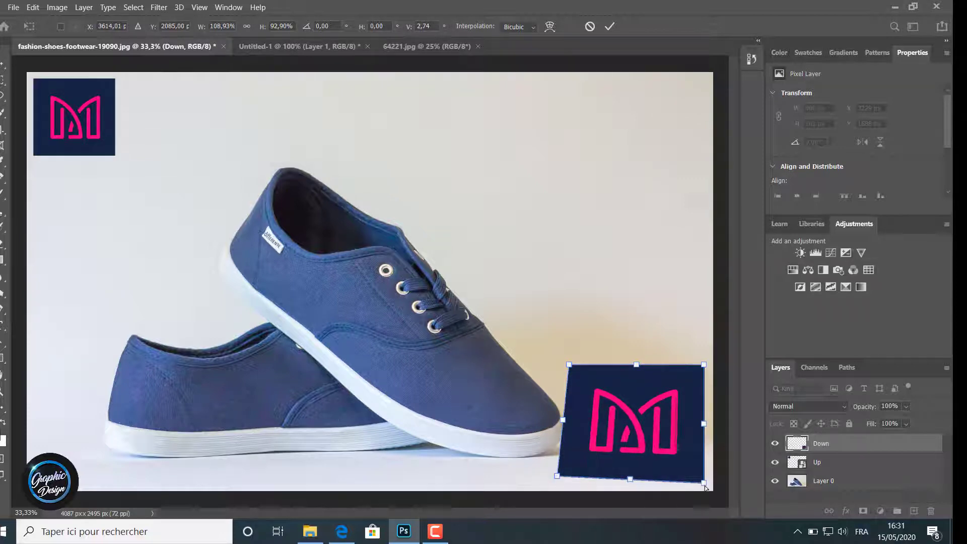
left_click_drag(705, 486, 684, 489)
left_click_drag(706, 369, 713, 384)
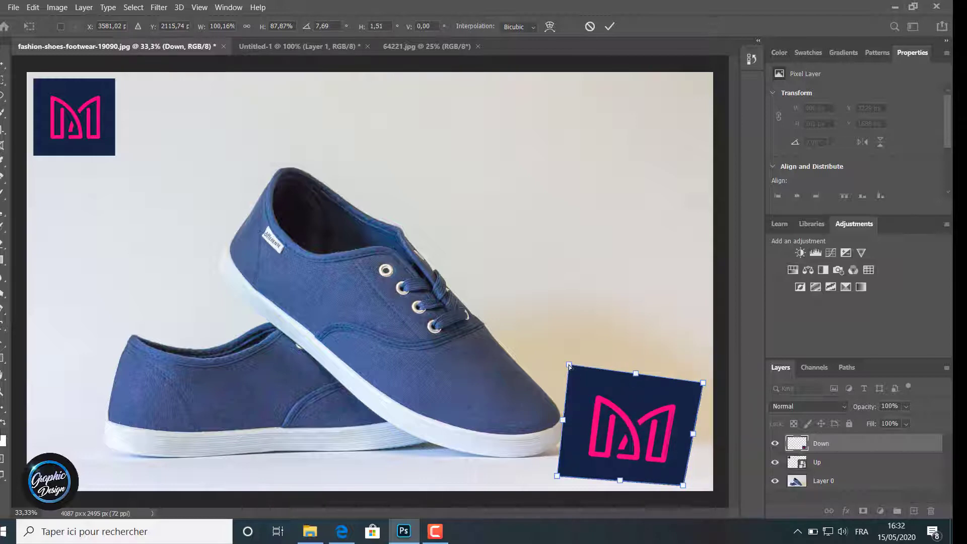
left_click_drag(569, 366, 576, 389)
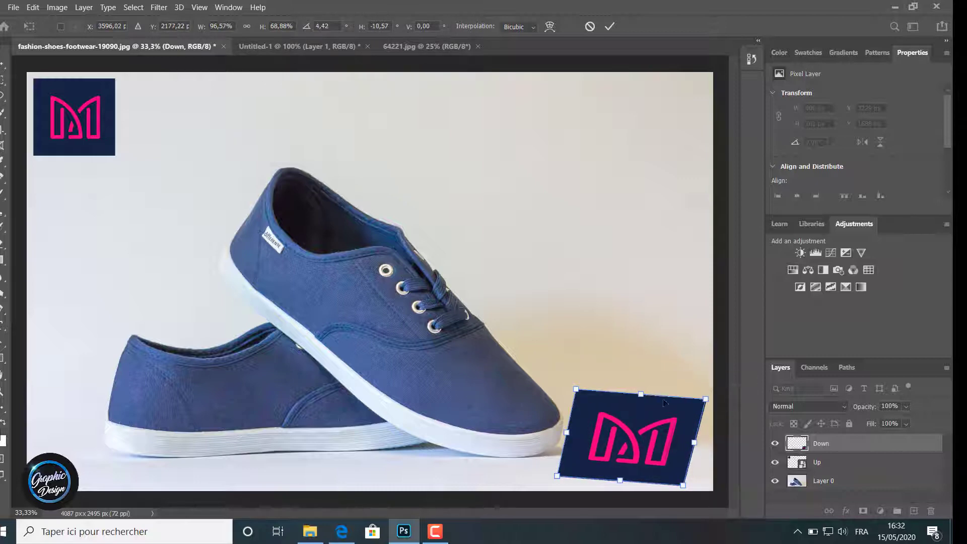
Step: Flatten the Down logo to about 26% height so it lies in perspective on the floor beside the shoe toe, and apply the distortion
left_click_drag(576, 390, 571, 403)
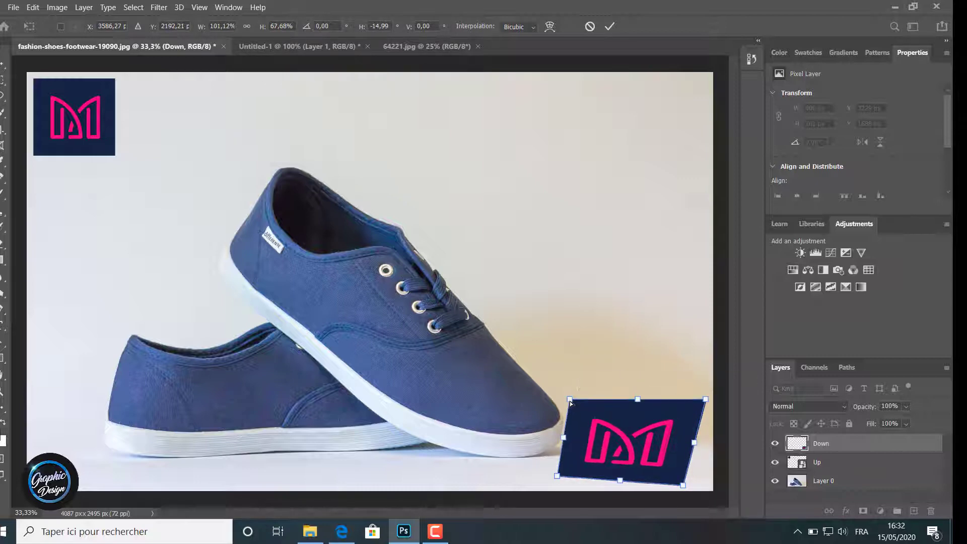
left_click_drag(706, 399, 705, 419)
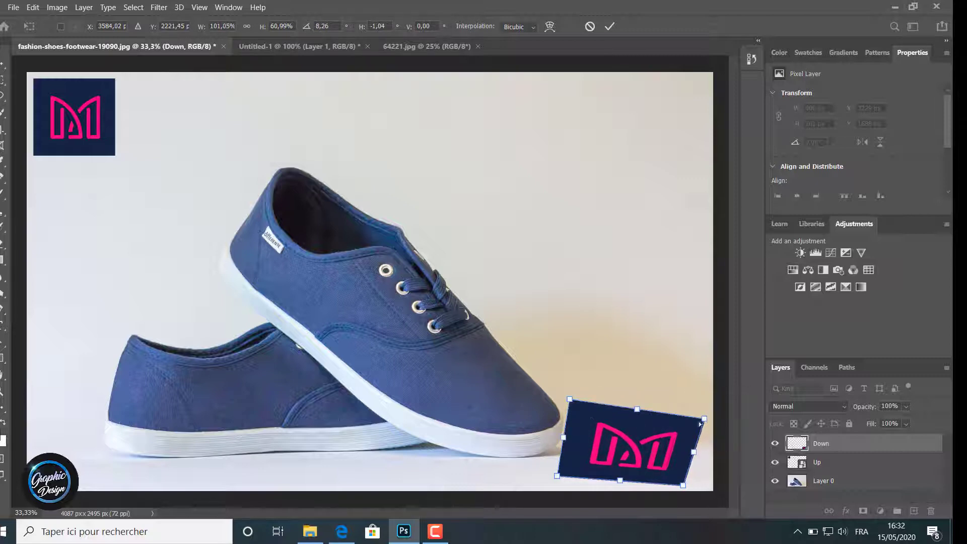
left_click_drag(638, 409, 639, 416)
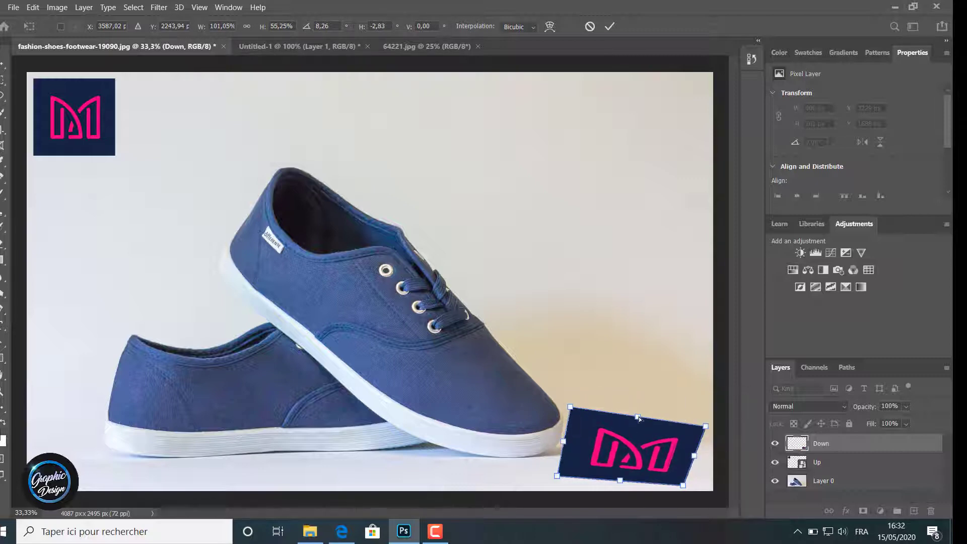
left_click_drag(568, 407, 595, 433)
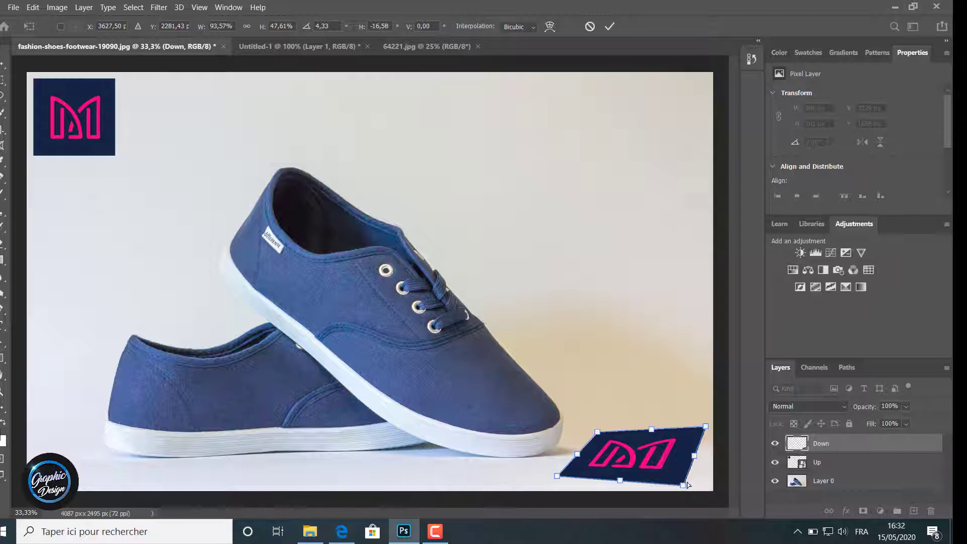
left_click_drag(707, 429, 706, 441)
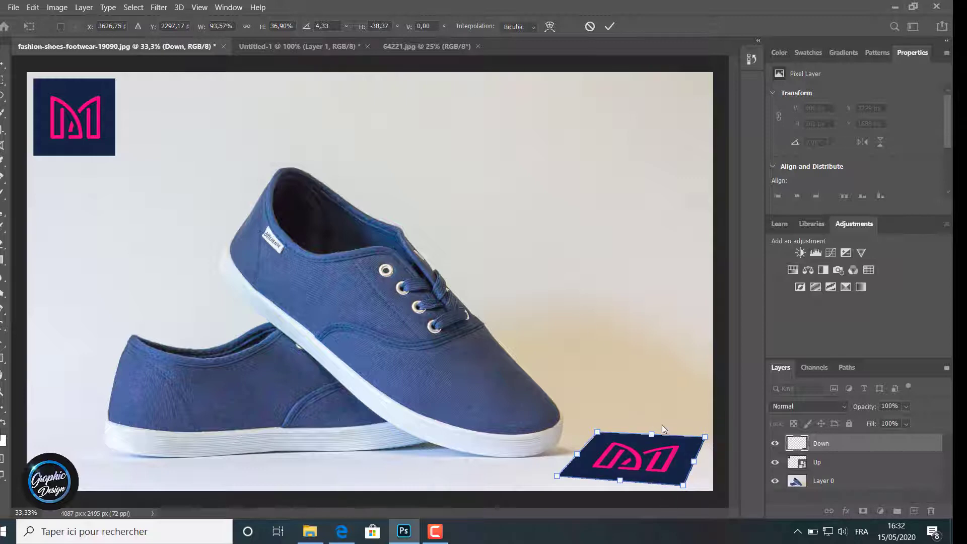
left_click_drag(653, 434, 654, 448)
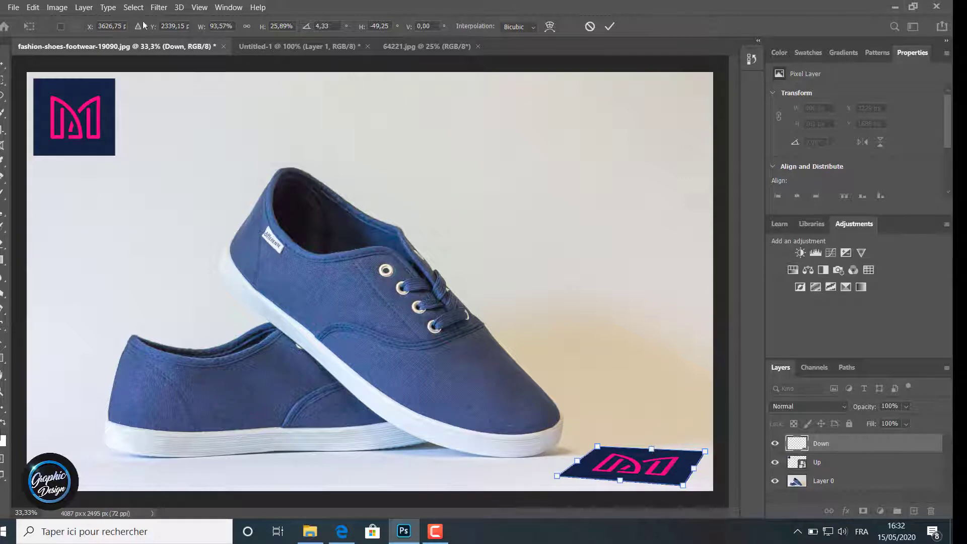
left_click(608, 28)
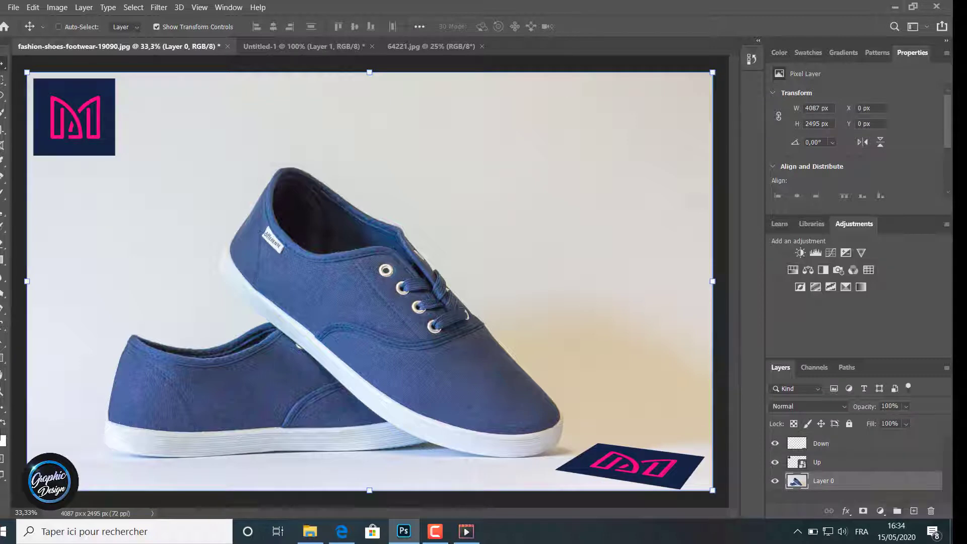
Step: Scale the Up logo in the photo's upper-left corner to about 89%
left_click(806, 456)
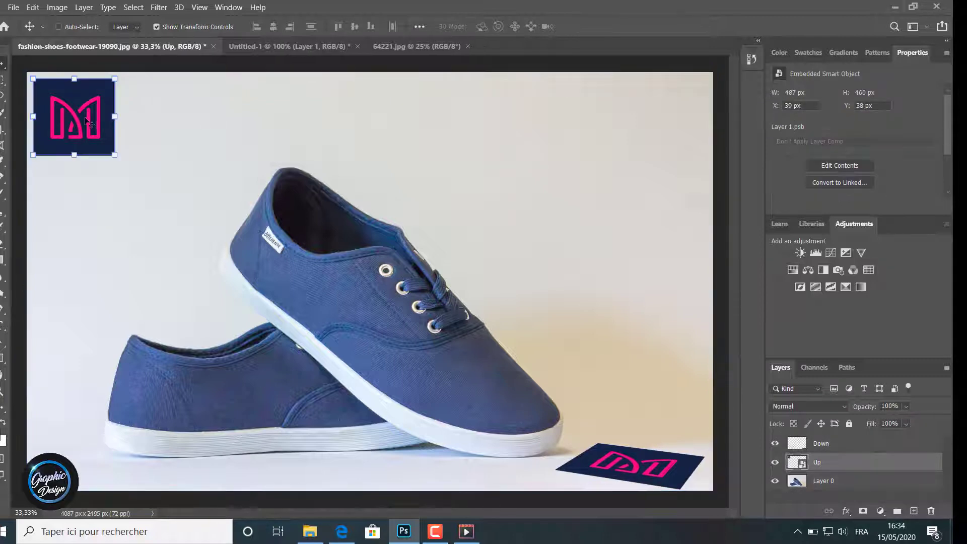
left_click(114, 155)
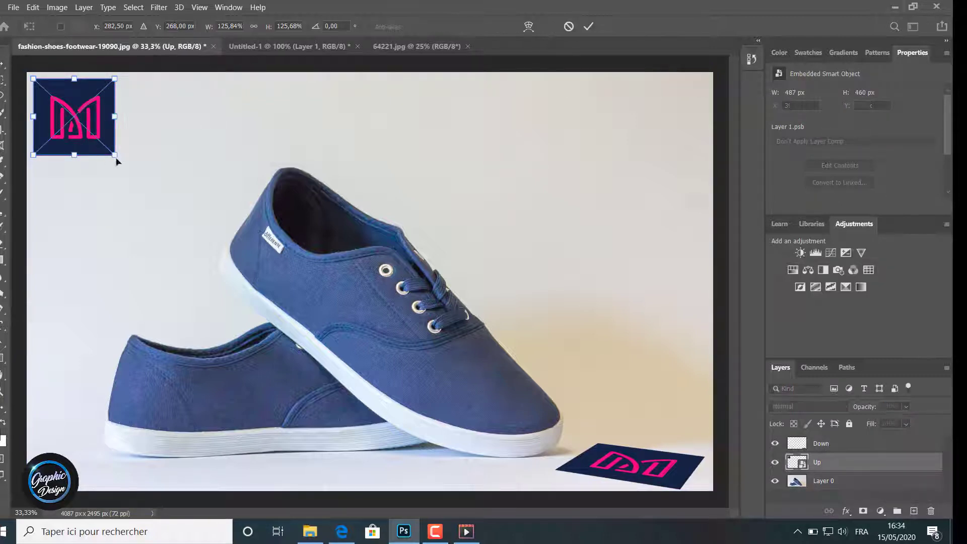
left_click_drag(114, 156, 91, 133)
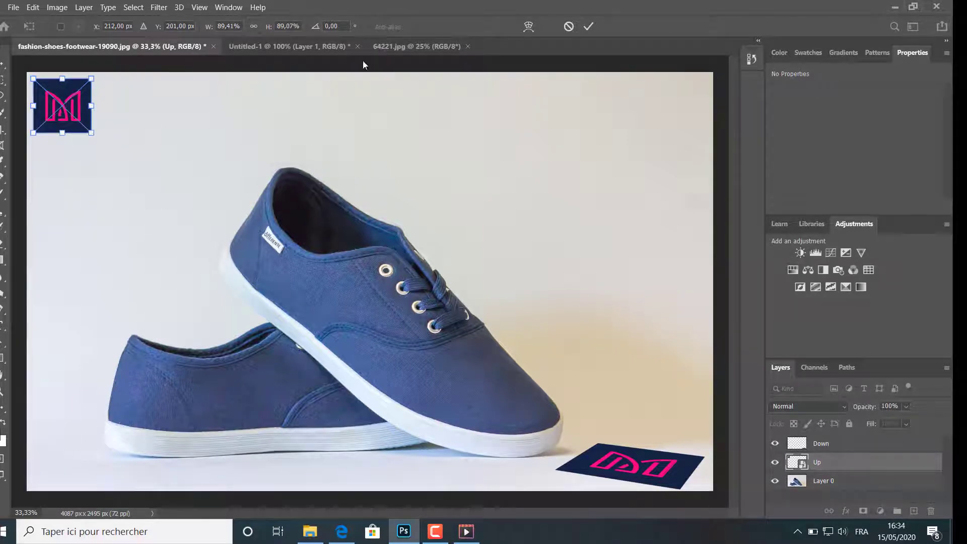
left_click(588, 27)
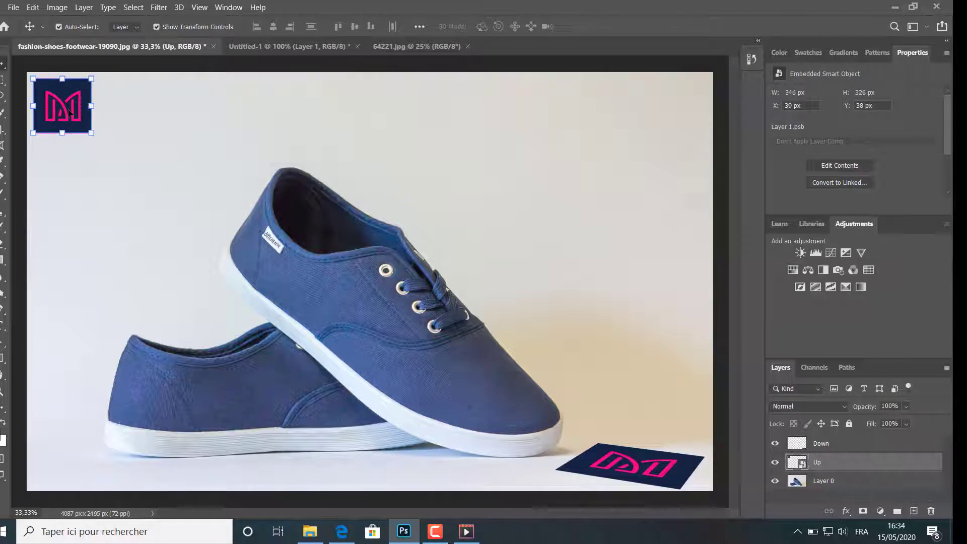
Step: Place a logo copy on the side of the front shoe and rotate it clockwise by about 53.6°
left_click_drag(70, 113, 347, 309)
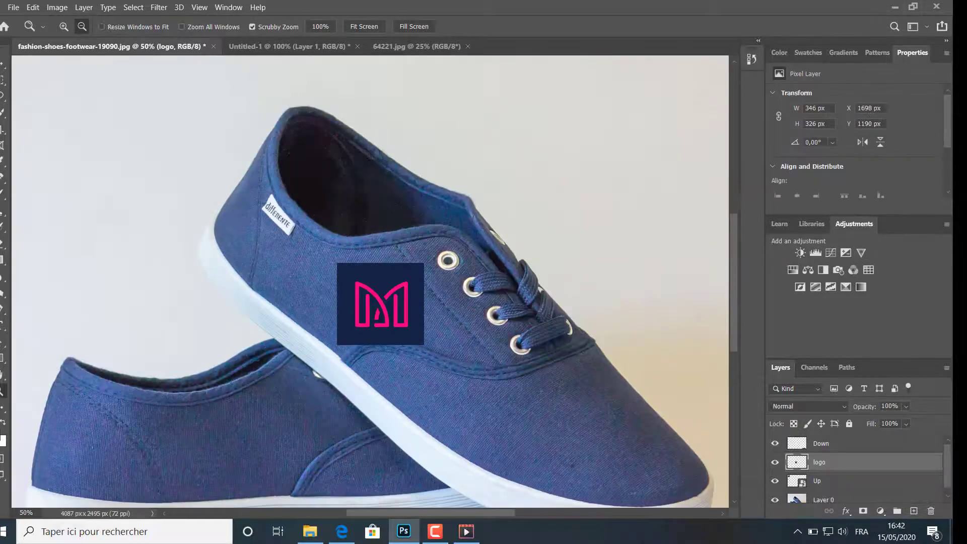
left_click(2, 66)
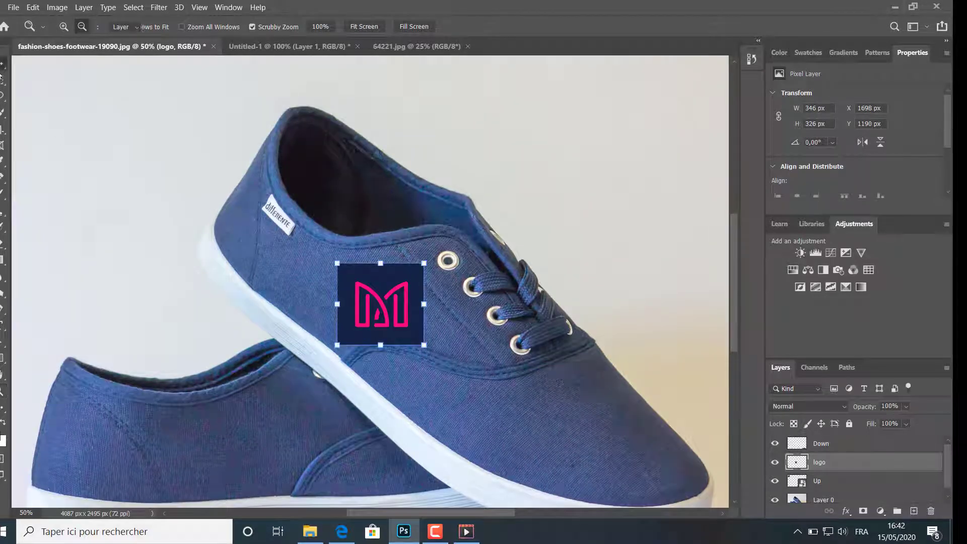
left_click_drag(435, 260, 456, 319)
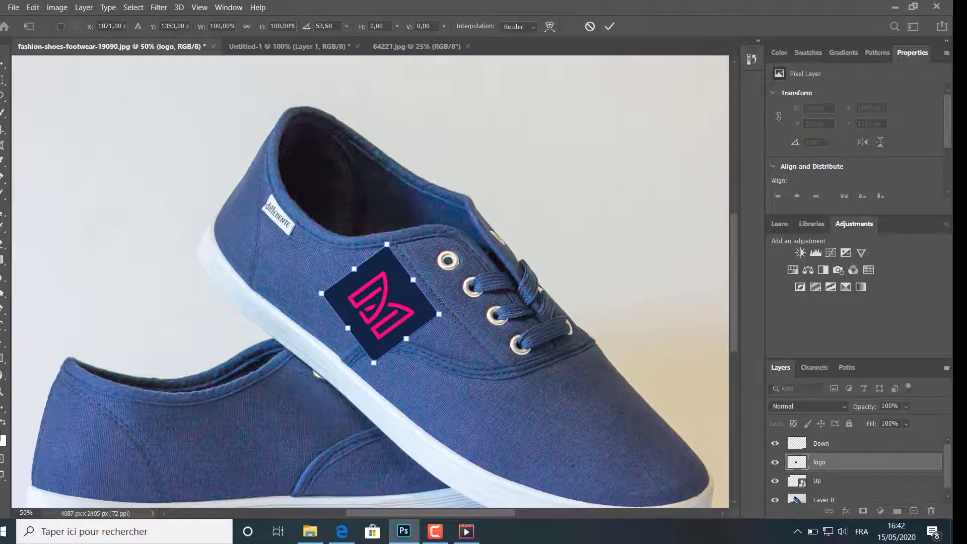
left_click_drag(386, 244, 389, 272)
left_click_drag(384, 317, 373, 295)
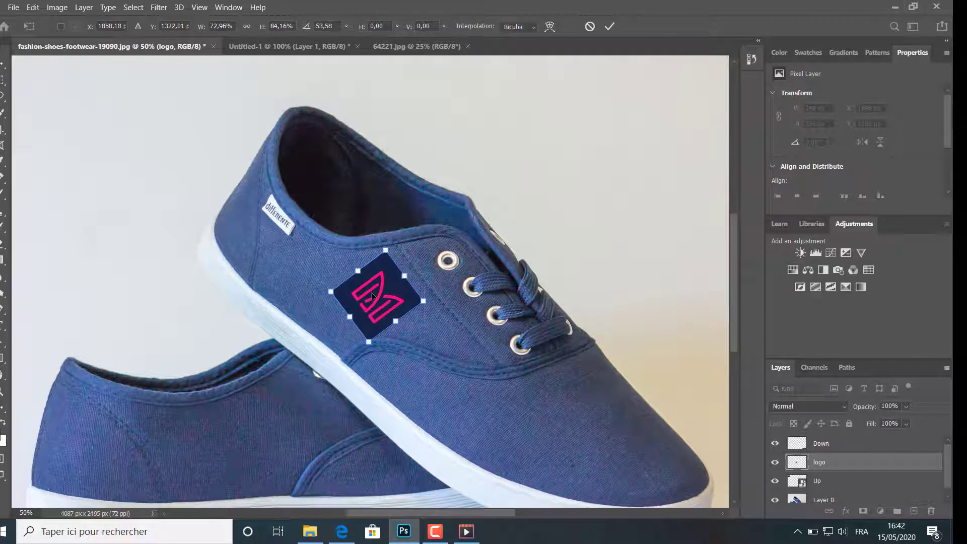
key("ctrl+z")
key("ctrl+z")
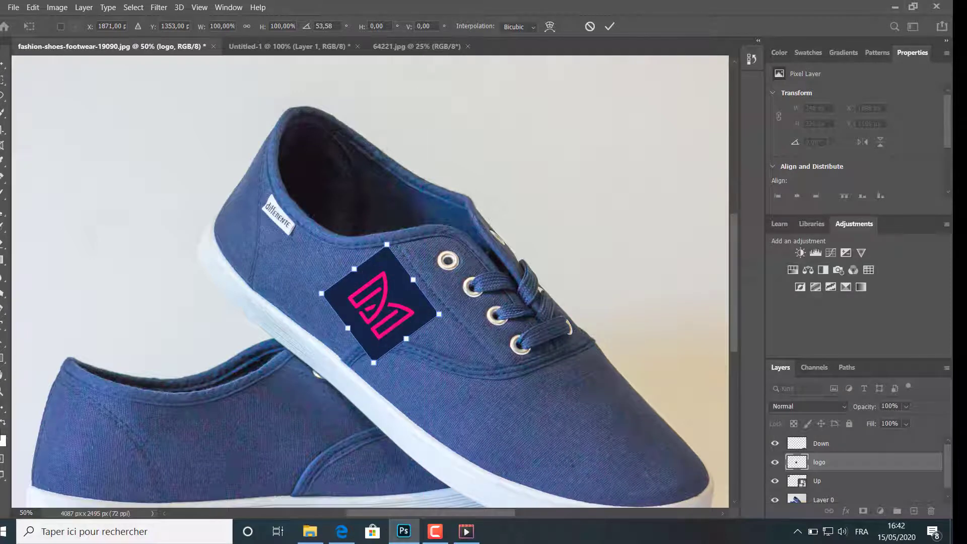
Step: Apply the rotation and convert the logo layer to a Smart Object
left_click(825, 459)
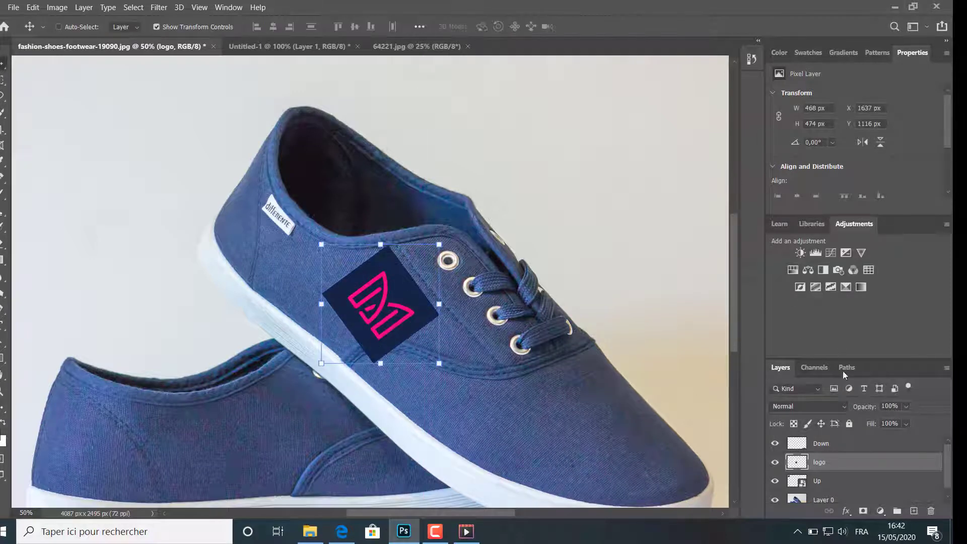
right_click(830, 456)
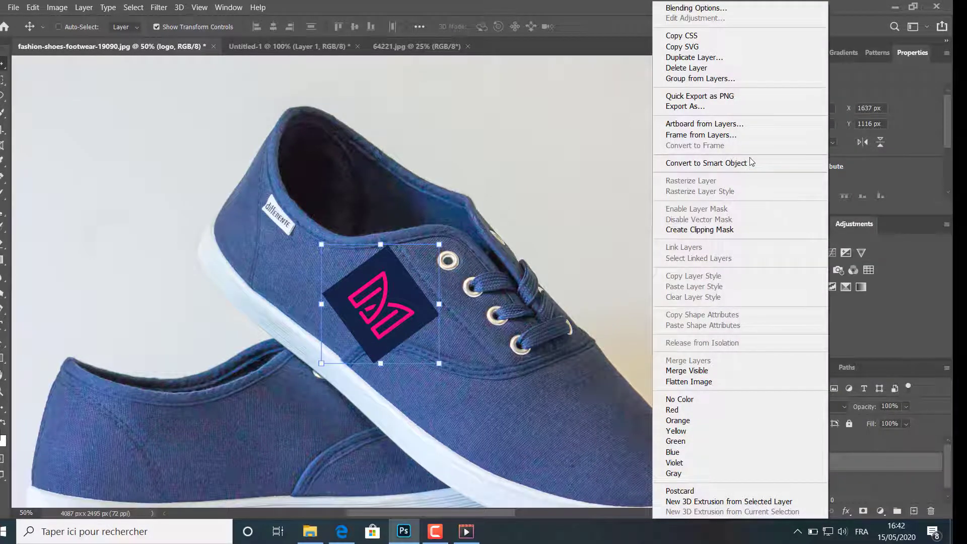
left_click(751, 163)
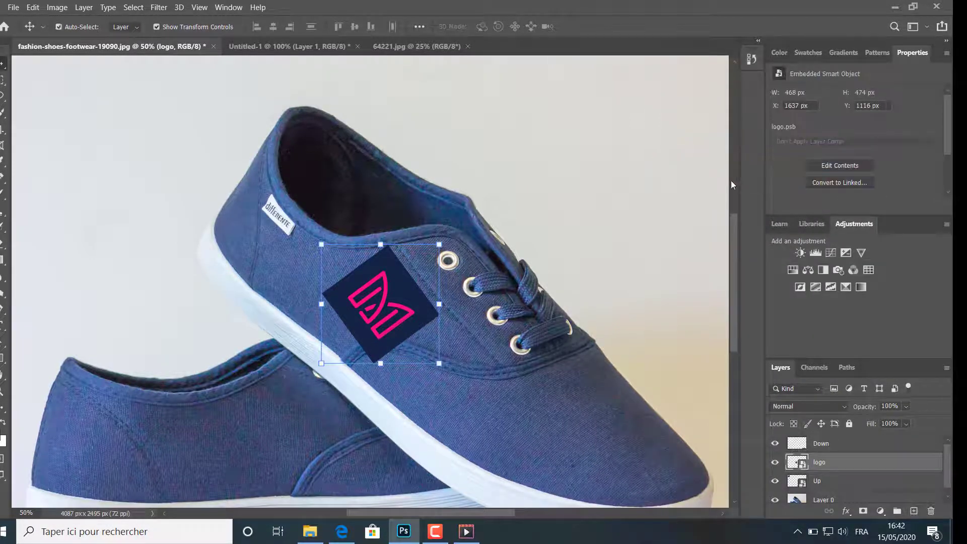
Step: Scale the logo on the shoe to about 76% and shift it up and left, between the collar and the curved seam
key("ctrl+t")
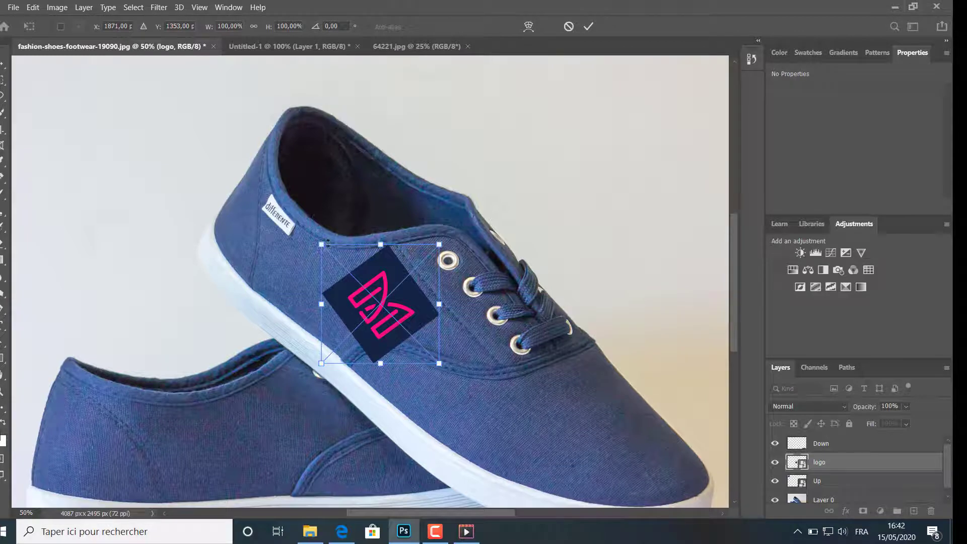
left_click_drag(320, 244, 341, 280)
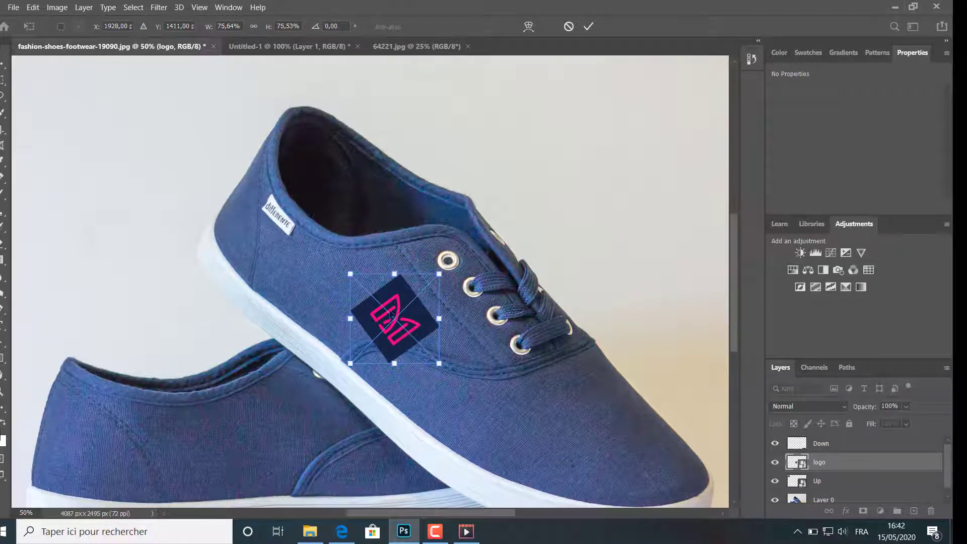
left_click_drag(412, 322, 391, 301)
left_click(588, 27)
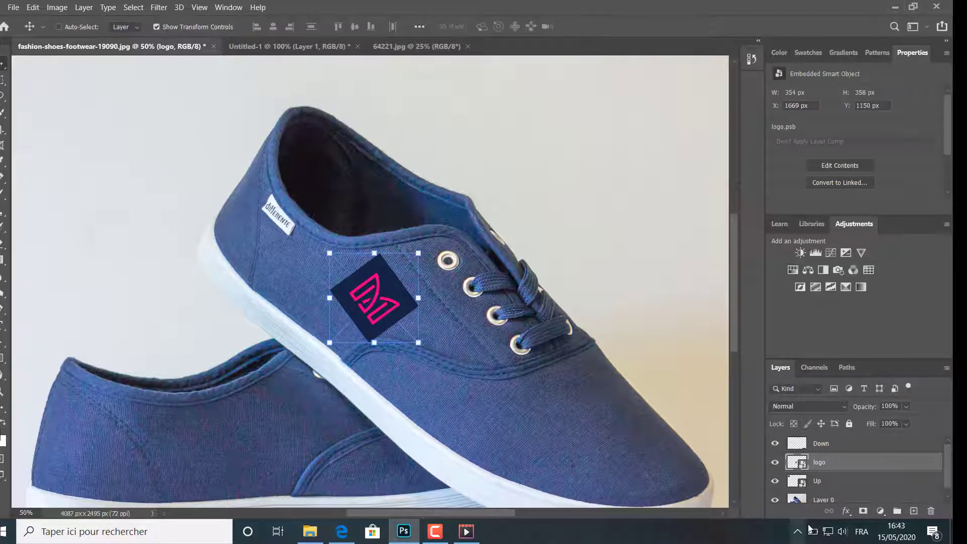
Step: Rasterize the logo layer on the shoe and warp its upper-right corner and right edge slightly inward
right_click(834, 463)
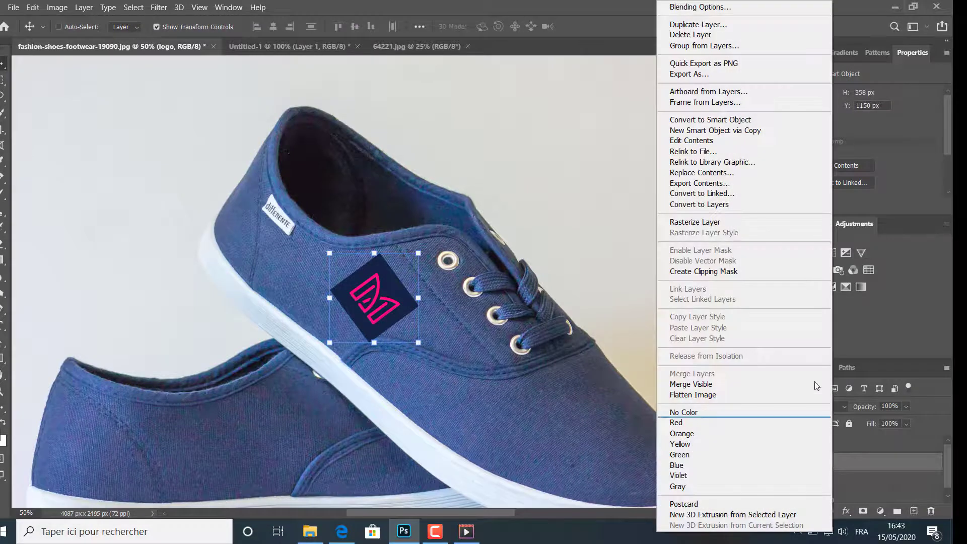
left_click(774, 222)
left_click(33, 7)
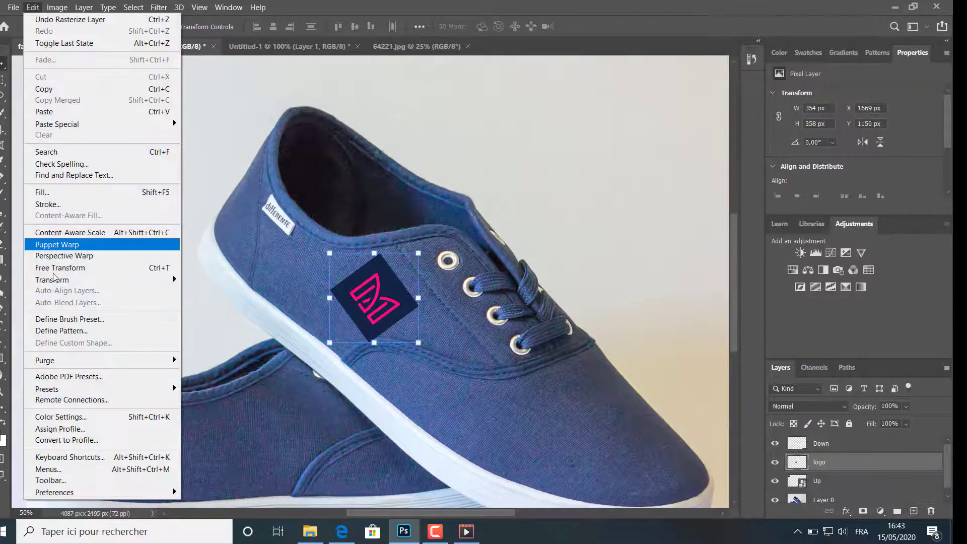
mouse_move(68, 280)
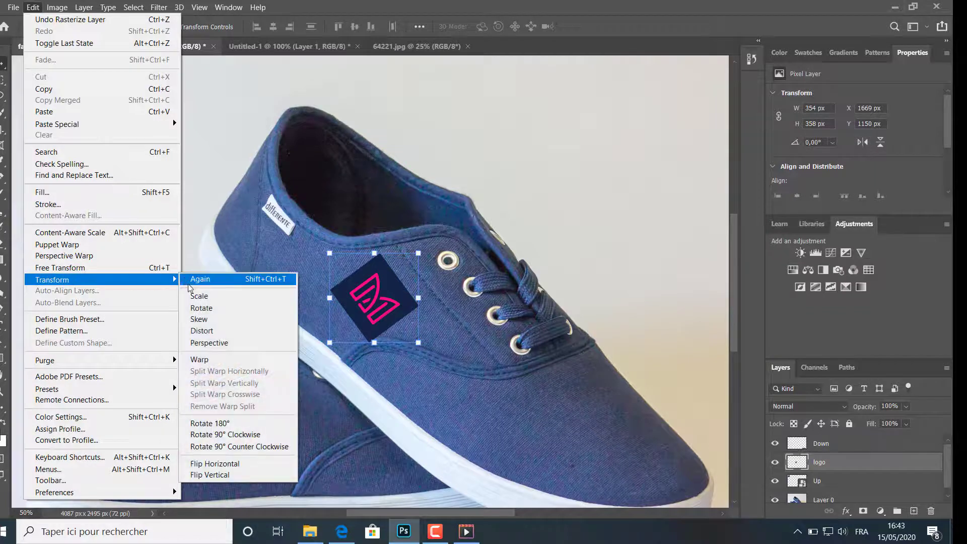
left_click(199, 360)
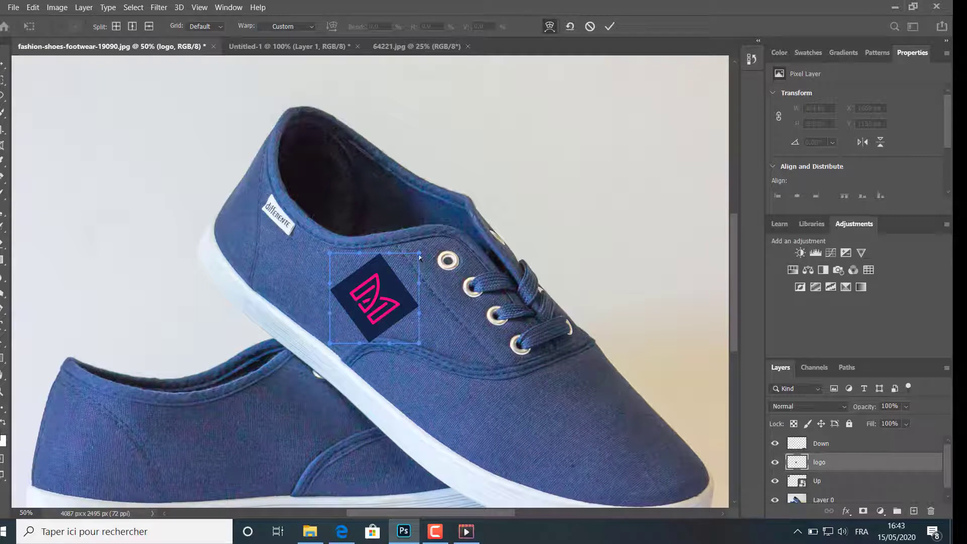
left_click_drag(419, 255, 412, 267)
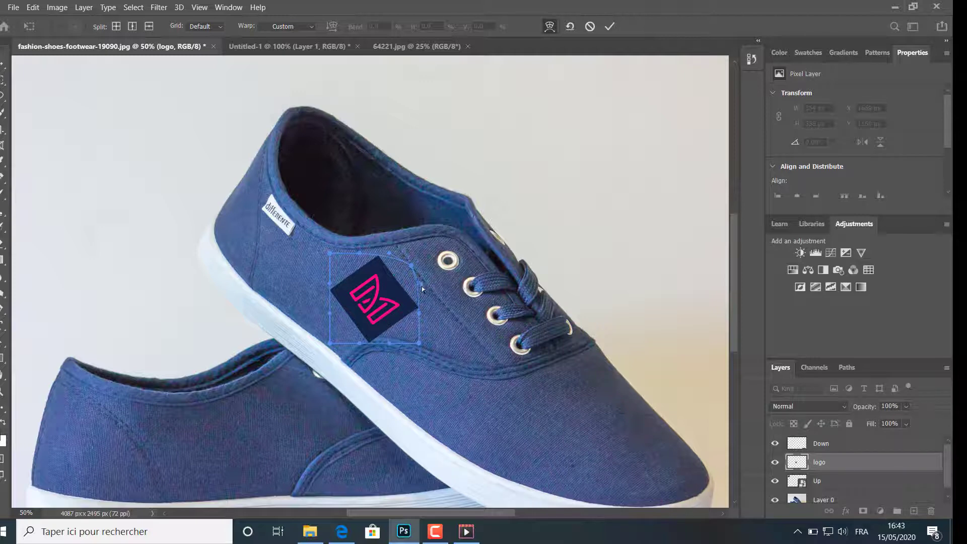
left_click_drag(416, 289, 416, 281)
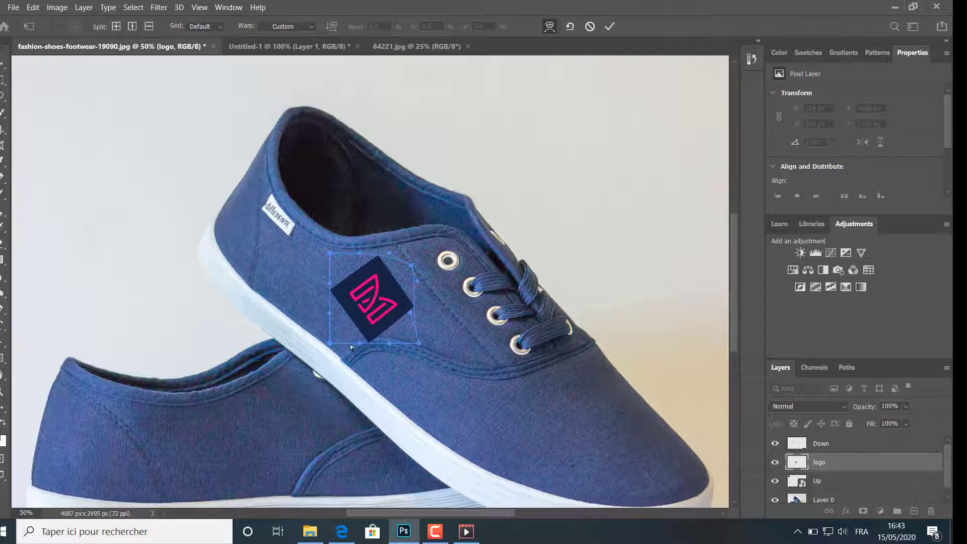
Step: Warp the shoe logo's lower-left corner and its bottom, left and right edges to follow the fabric's curve, and apply the warp
left_click_drag(332, 342, 326, 338)
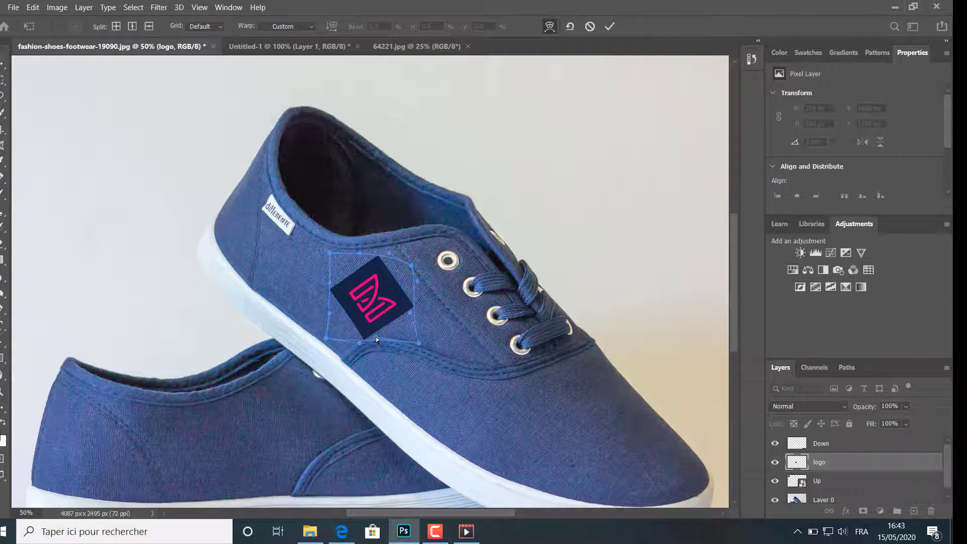
mouse_move(360, 344)
left_mouse_down()
mouse_move(369, 342)
mouse_move(359, 336)
left_mouse_up()
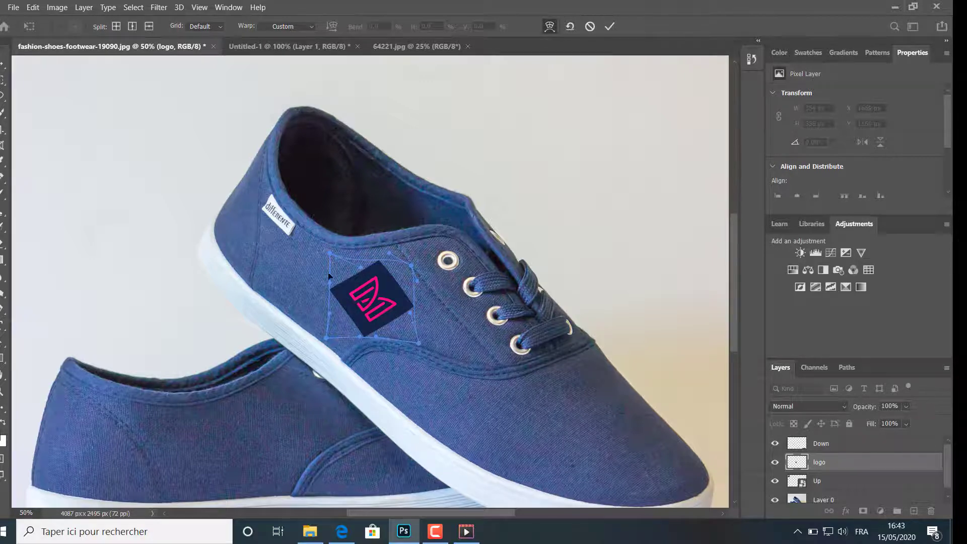
left_click_drag(331, 282, 341, 289)
left_click_drag(411, 266, 401, 275)
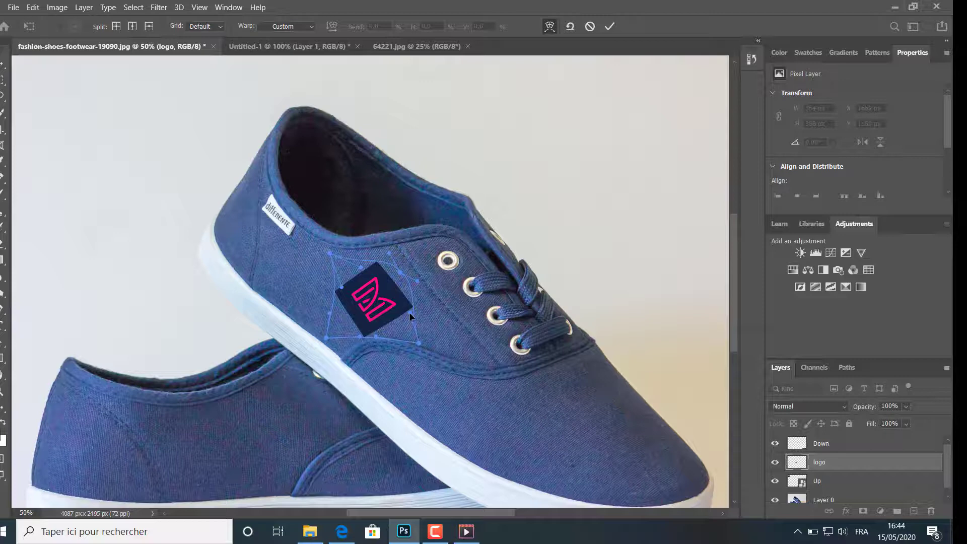
left_click_drag(409, 316, 404, 316)
left_click(609, 26)
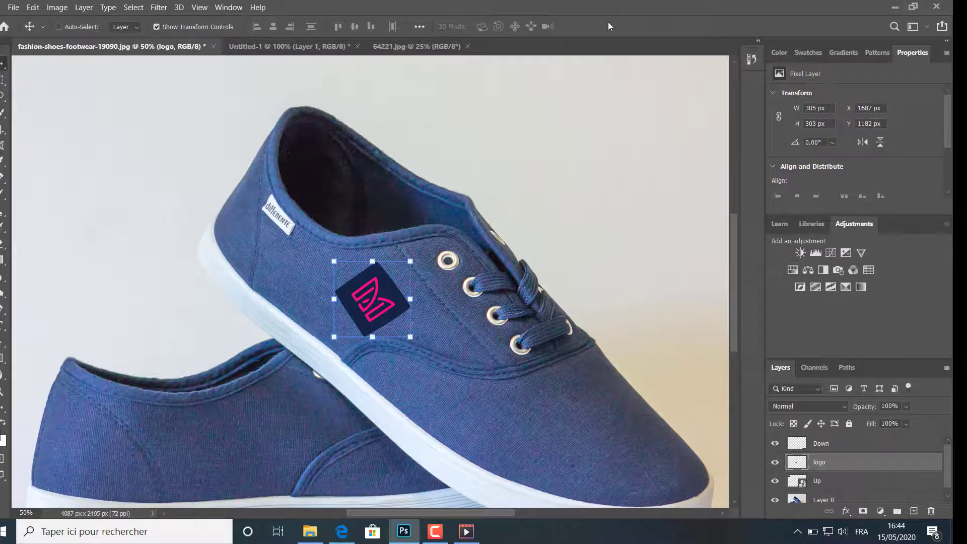
Step: Examine the three logo placements across the whole photo, and look closely at the logo on the front shoe
left_click(849, 444)
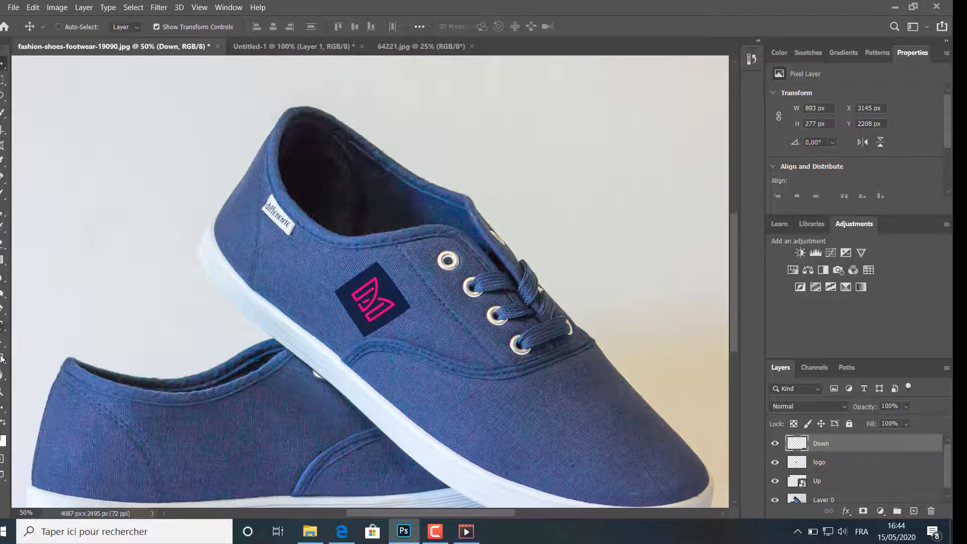
left_click(3, 391)
left_click(53, 314)
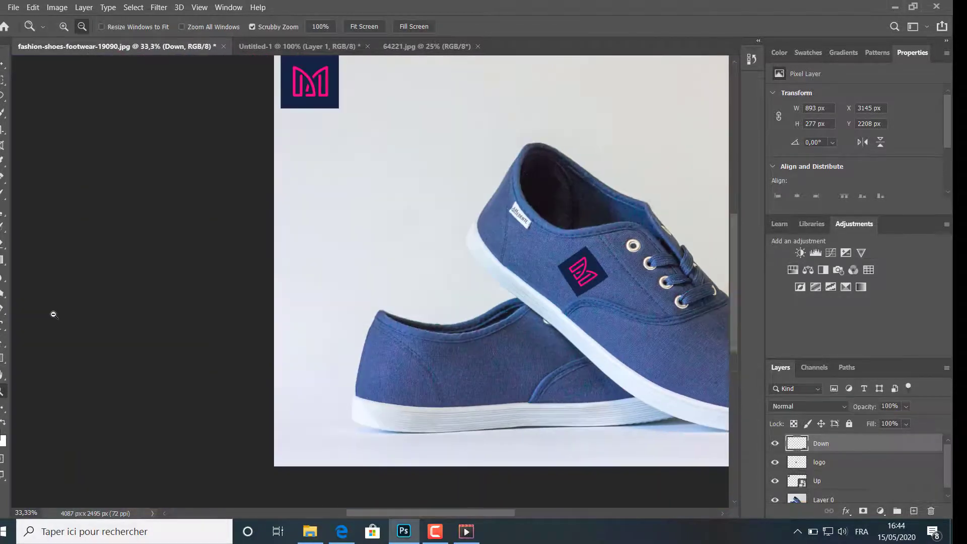
left_click(168, 328)
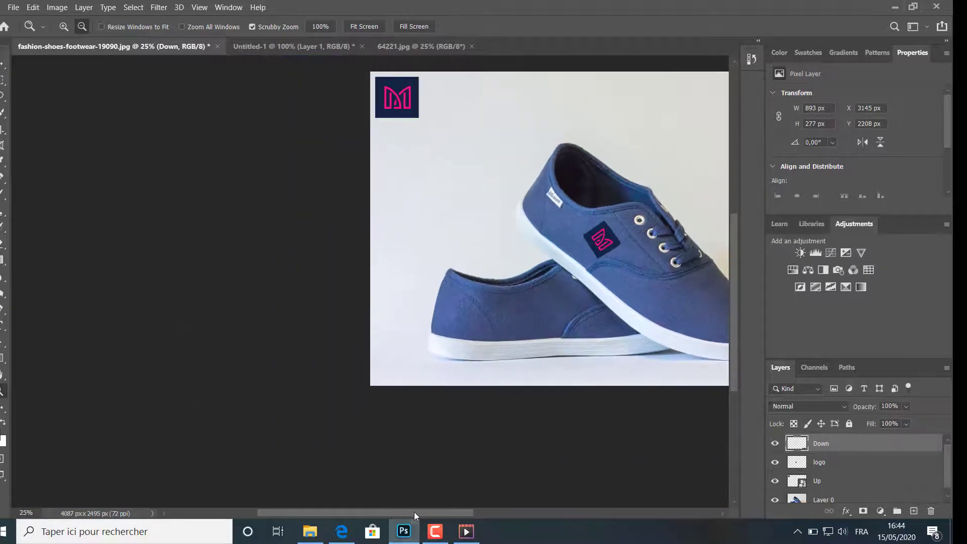
left_click_drag(413, 511, 478, 517)
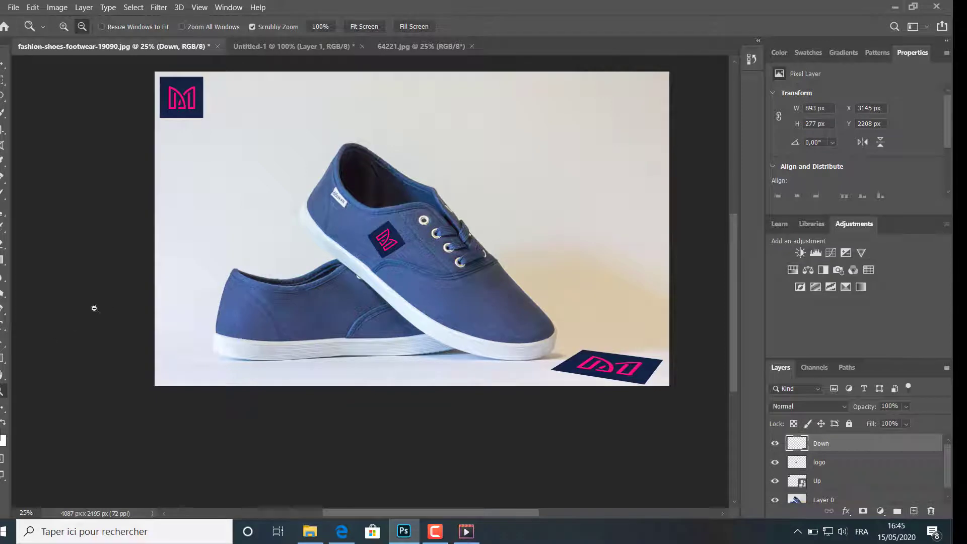
left_click(109, 301)
left_click(109, 301)
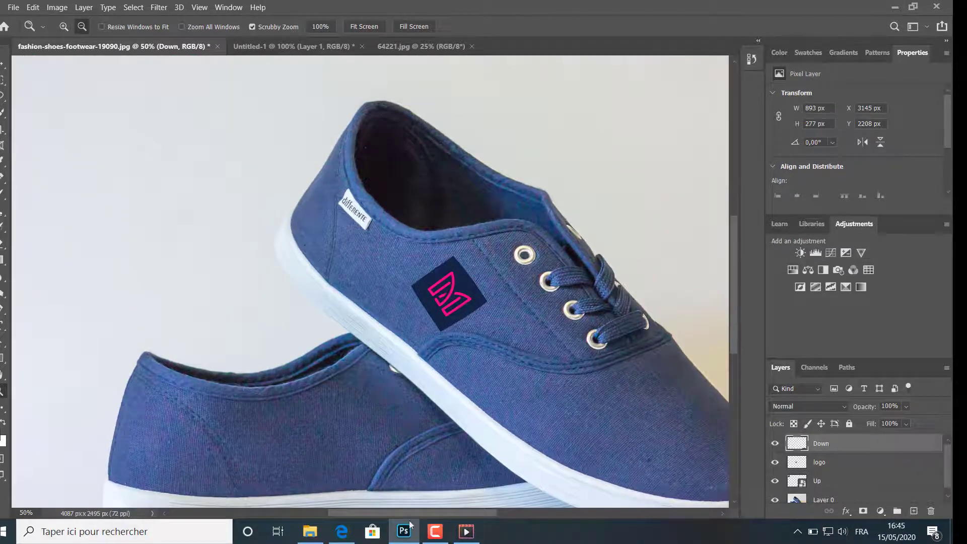
left_click_drag(444, 512, 494, 512)
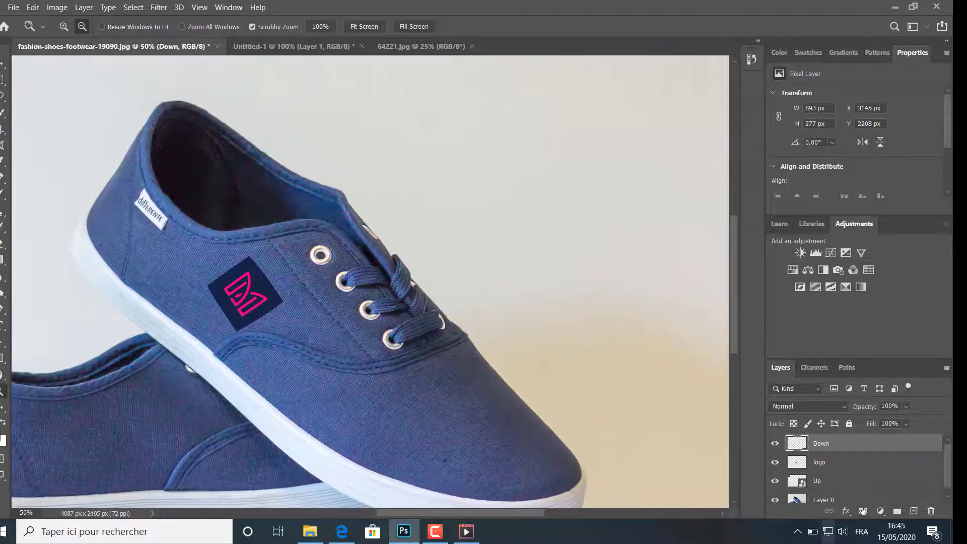
Step: Set the blend mode of the logo layer on the shoe to Darker Color
left_click(838, 463)
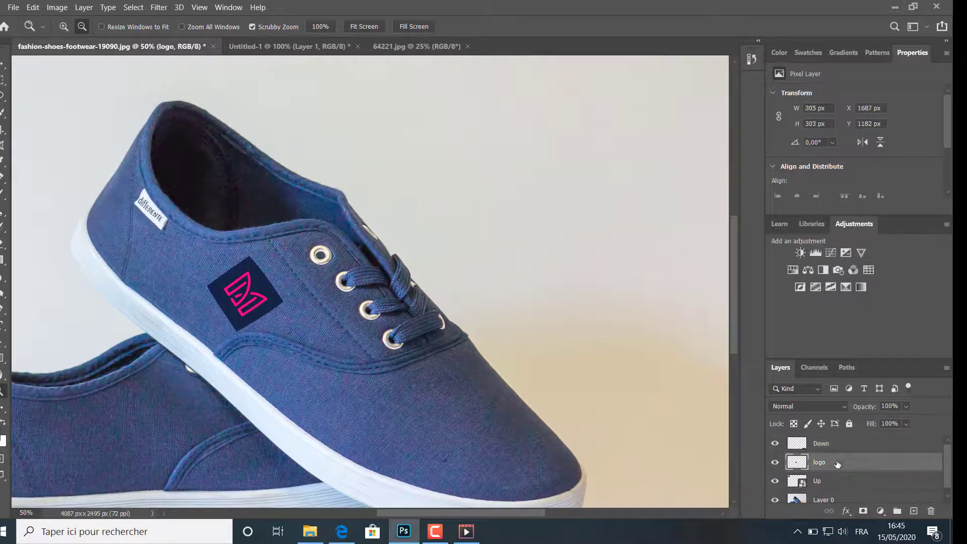
left_click(829, 406)
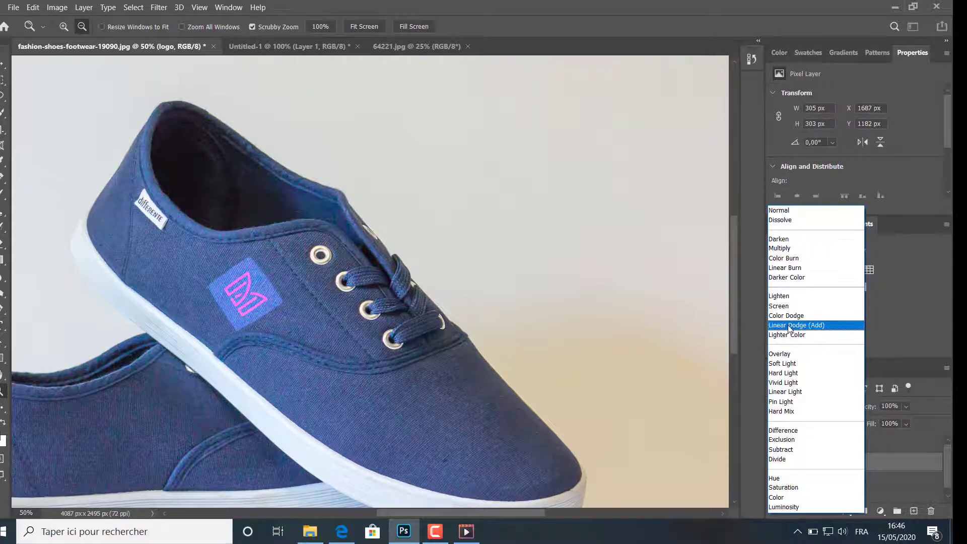
left_click(787, 278)
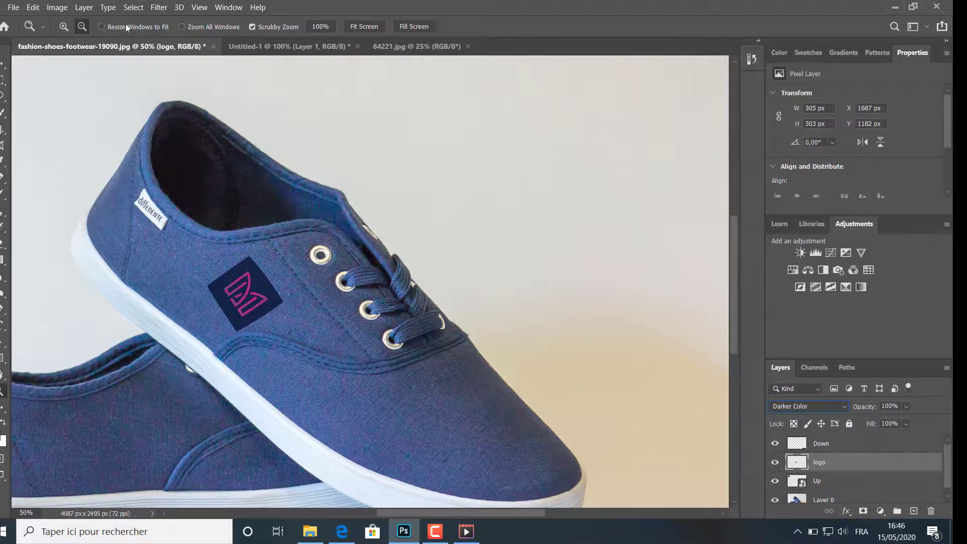
Step: Rotate the logo on the front shoe counterclockwise by about 7.71° and apply the transformation
left_click(10, 62)
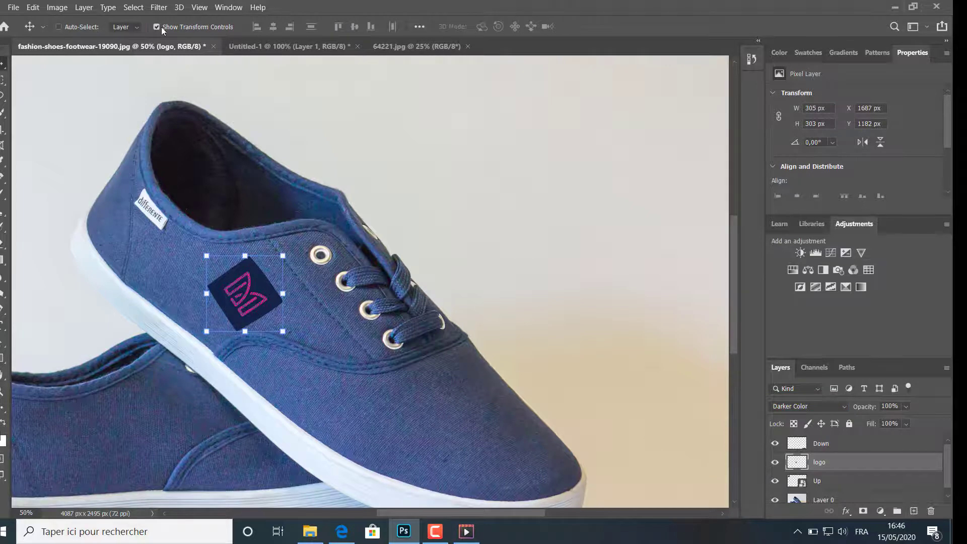
mouse_move(288, 249)
left_mouse_down()
mouse_move(273, 238)
mouse_move(278, 247)
left_mouse_up()
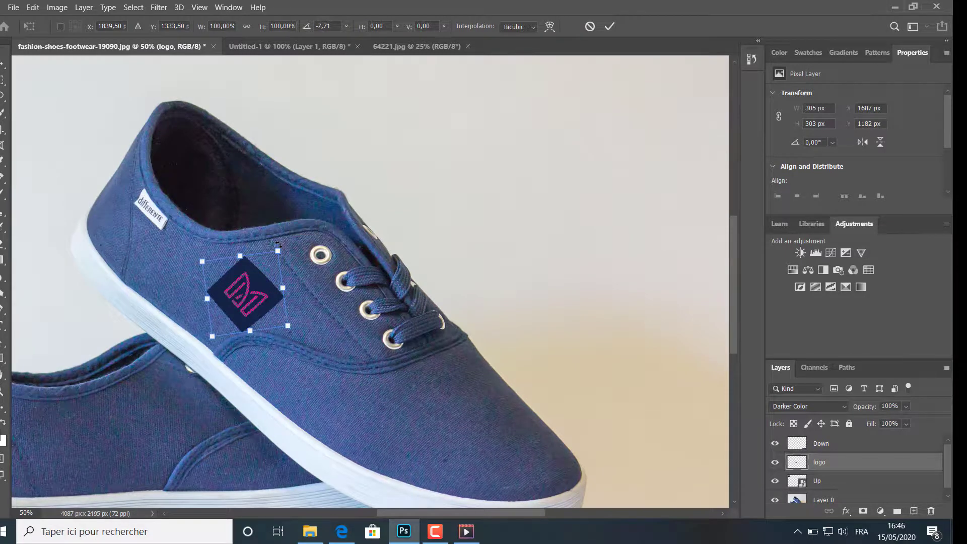
left_click(609, 26)
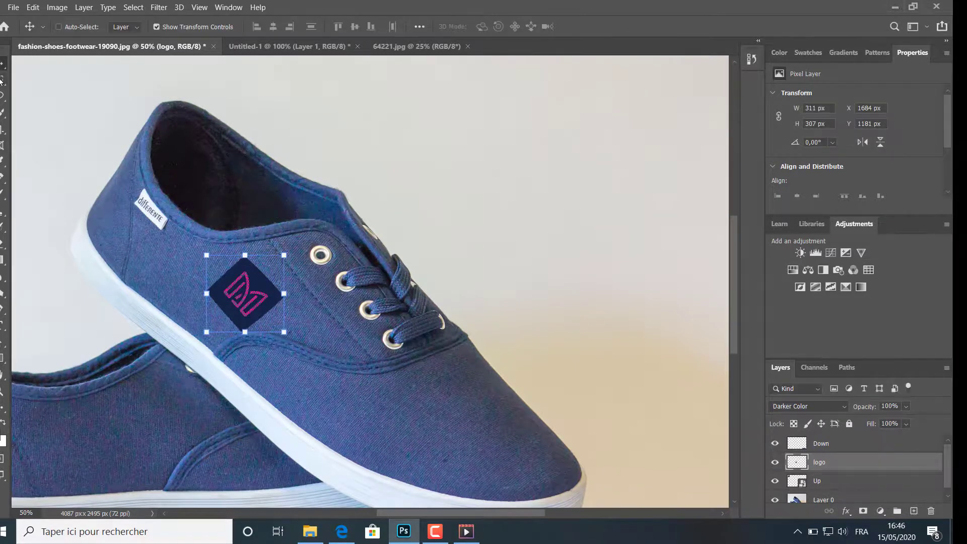
Step: Review the finished composition with the whole photo in view
left_click(3, 394)
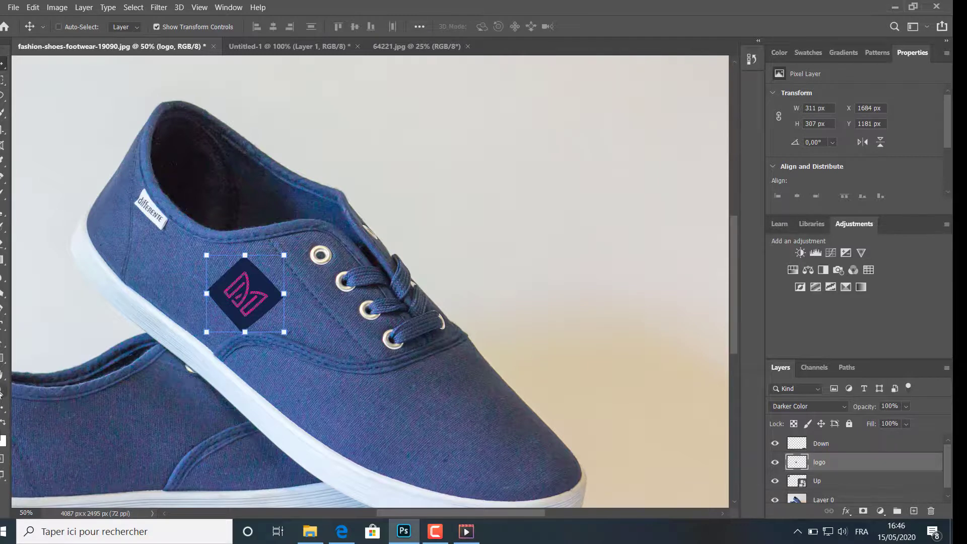
left_click(49, 323)
left_click(49, 322)
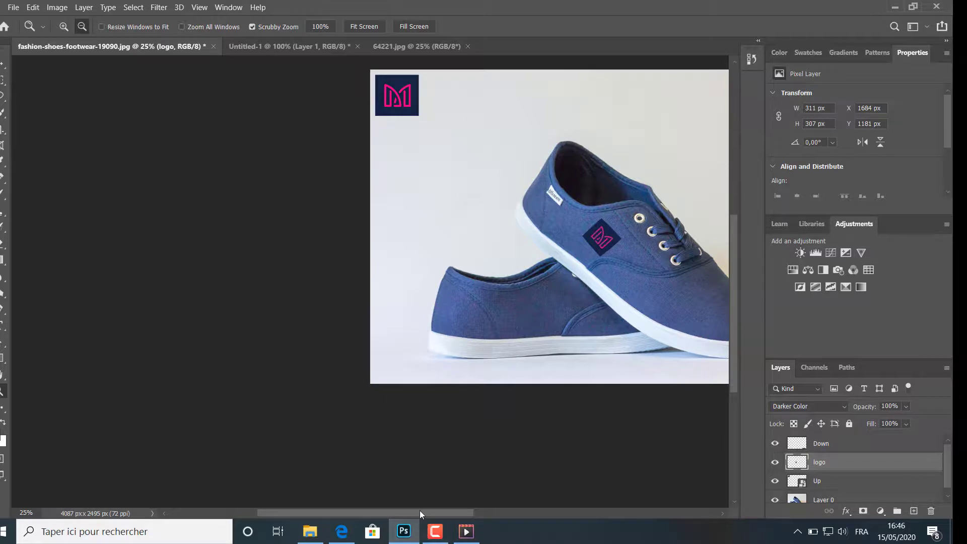
left_click_drag(427, 511, 486, 512)
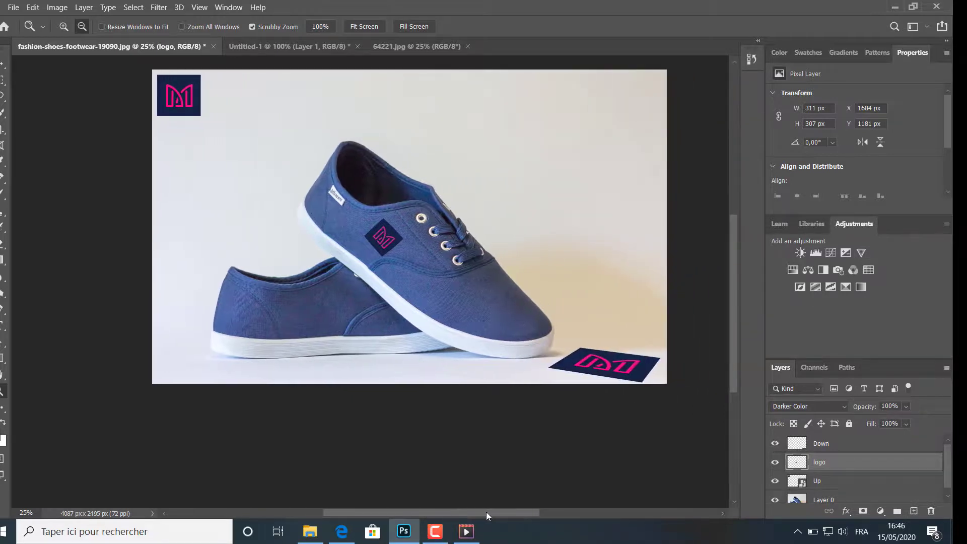
mouse_move(459, 529)
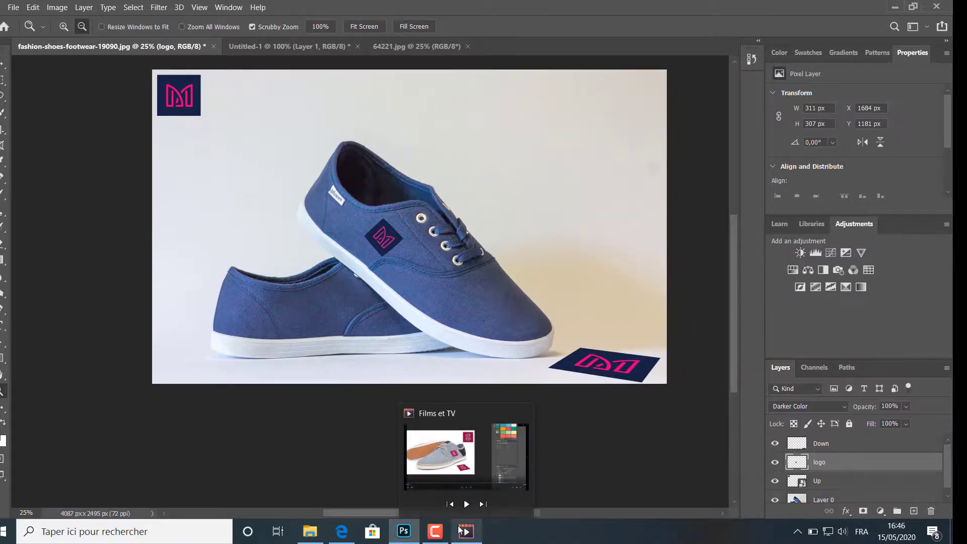